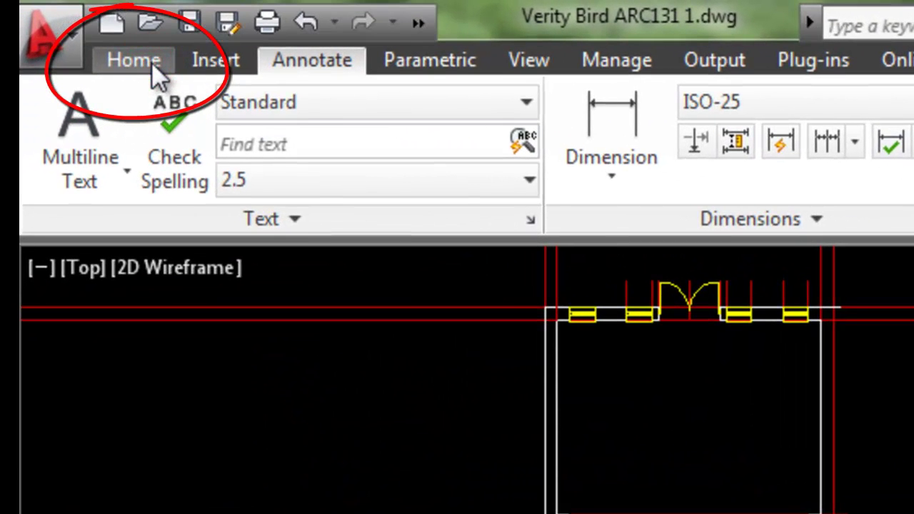
Step: Open the Text Style dialog and review the Notes, Annotative and Standard (Arial) styles
{"action": "left_click", "coordinate": [129, 60]}
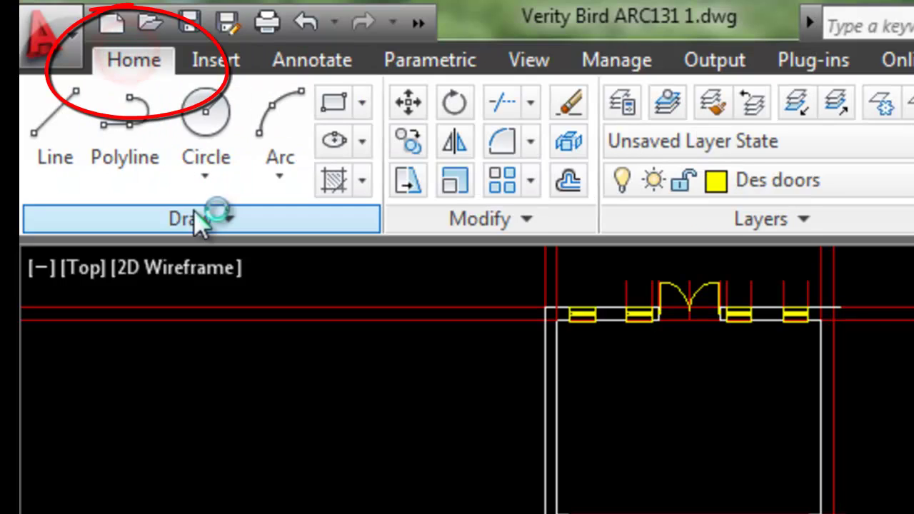
{"action": "left_click", "coordinate": [312, 59]}
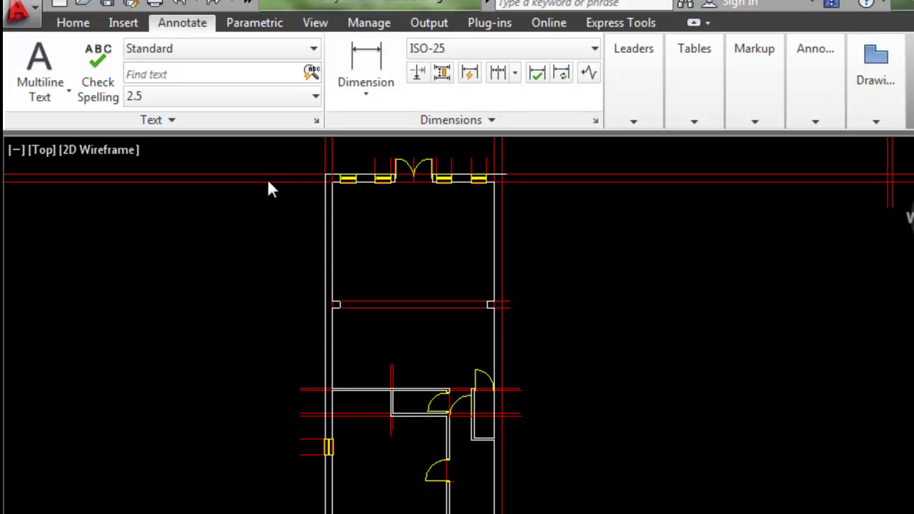
{"action": "left_click", "coordinate": [316, 121]}
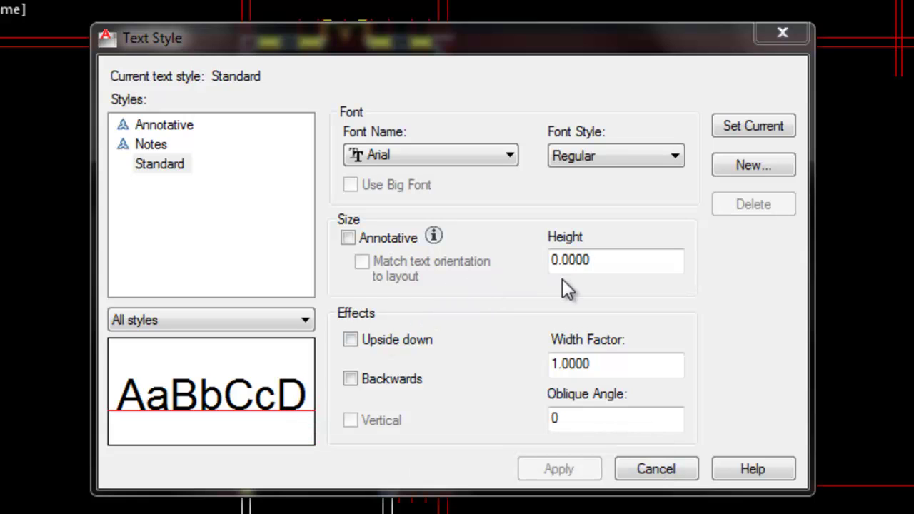
{"action": "left_click", "coordinate": [153, 144]}
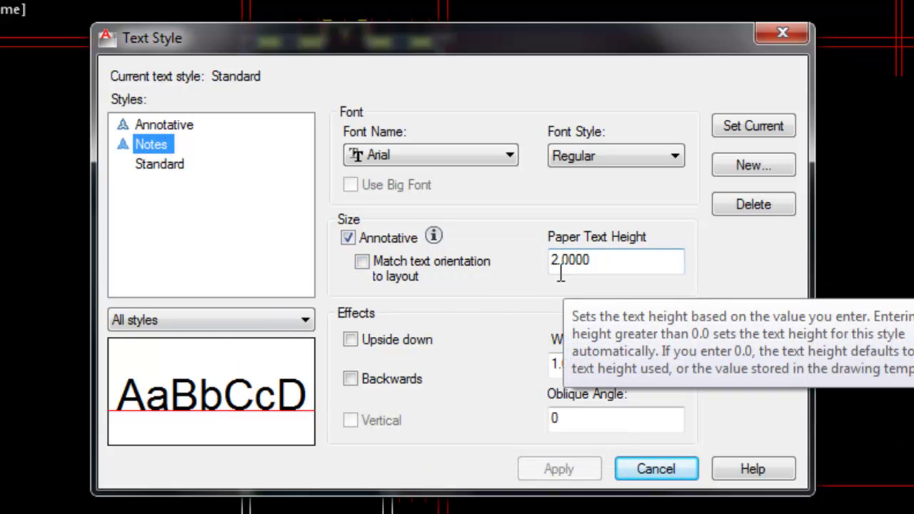
{"action": "left_click", "coordinate": [175, 125]}
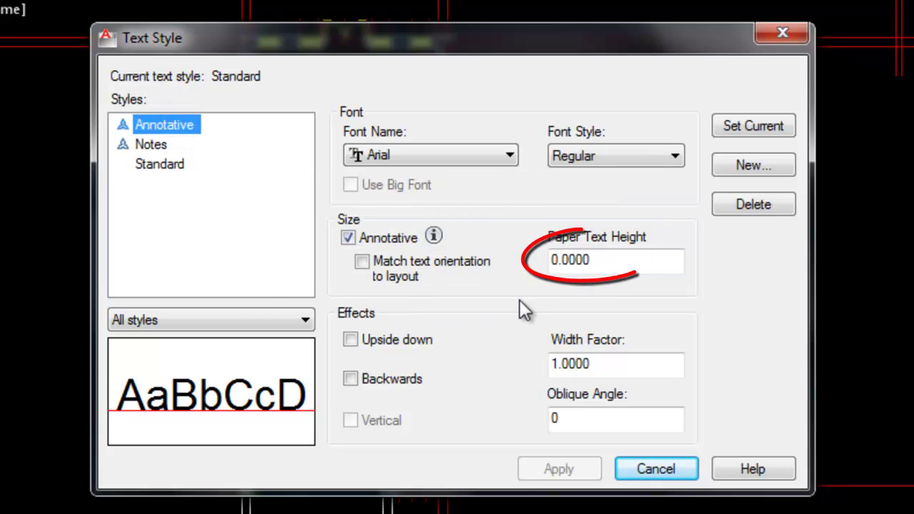
{"action": "left_click", "coordinate": [161, 162]}
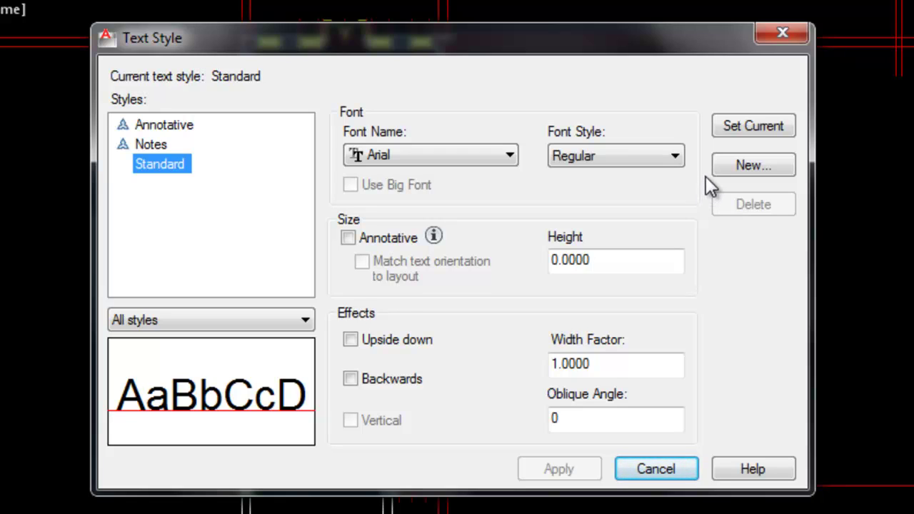
Step: Create a text style named '1to50 labels' using Century Gothic at height 200
{"action": "left_click", "coordinate": [744, 164]}
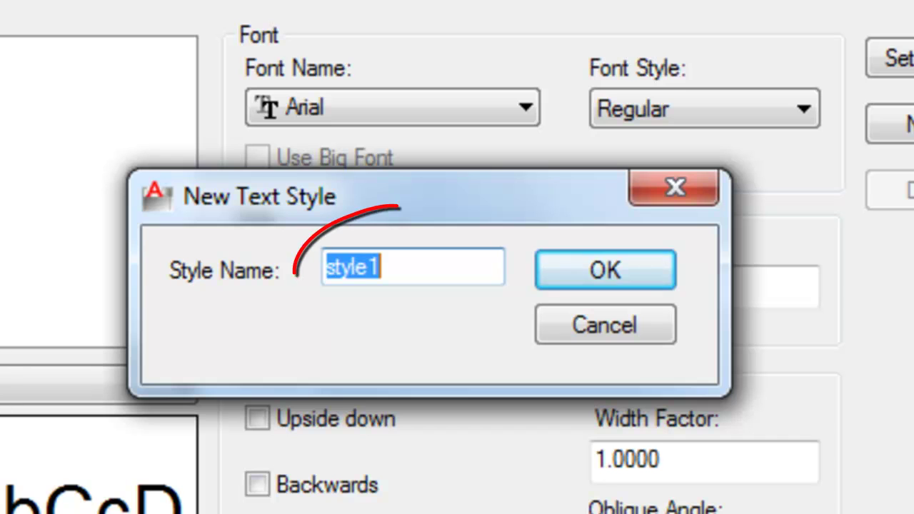
{"action": "type", "text": "1to50 labels"}
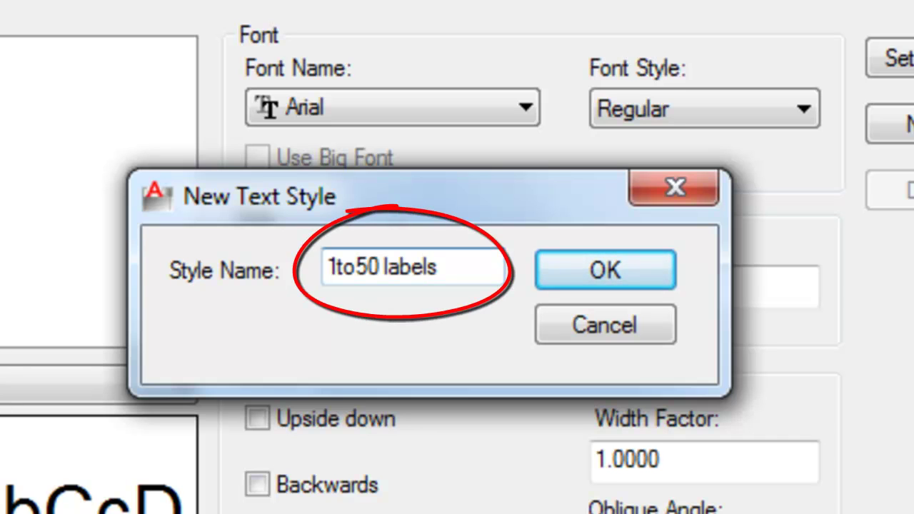
{"action": "left_click", "coordinate": [629, 279]}
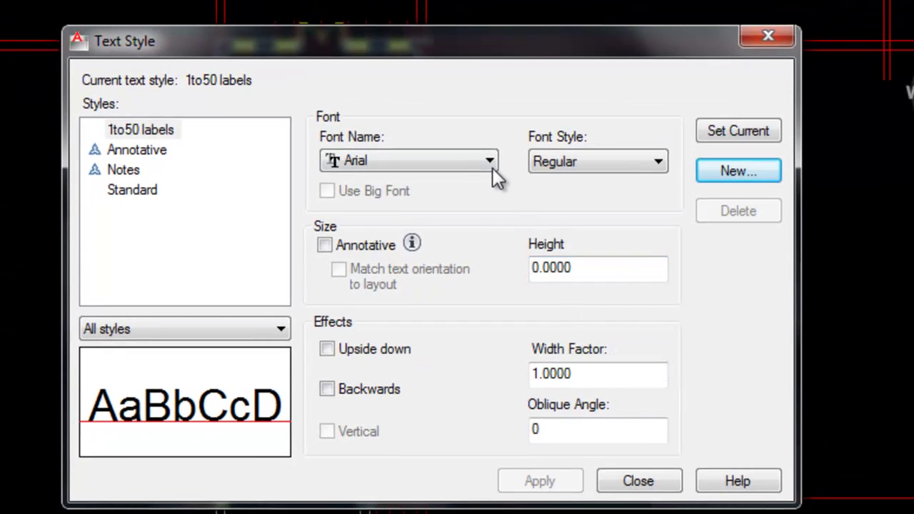
{"action": "left_click", "coordinate": [492, 160]}
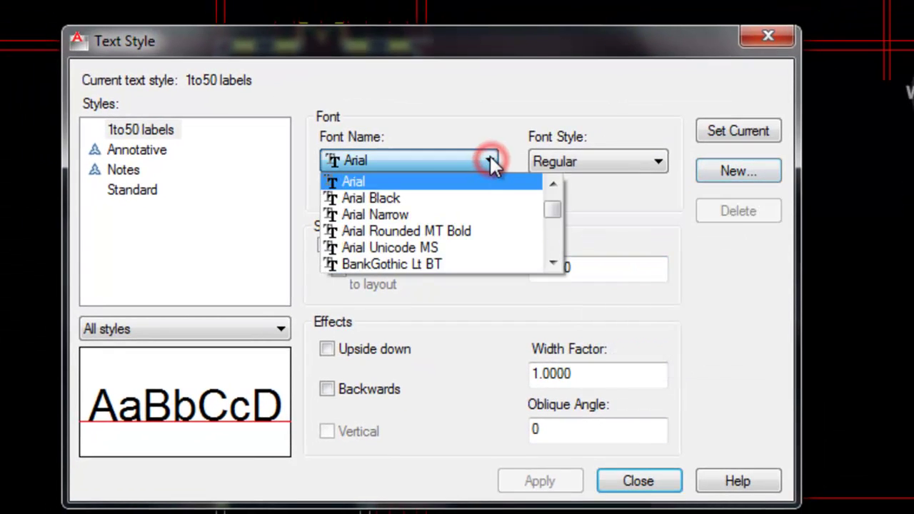
{"action": "scroll", "coordinate": [551, 217], "scroll_direction": "down", "scroll_amount": 10}
{"action": "left_click", "coordinate": [427, 247]}
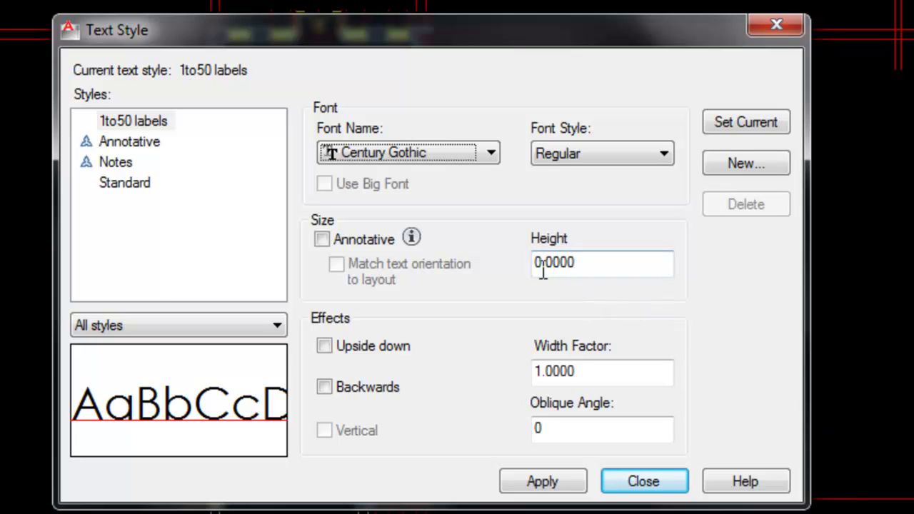
{"action": "mouse_move", "coordinate": [538, 263]}
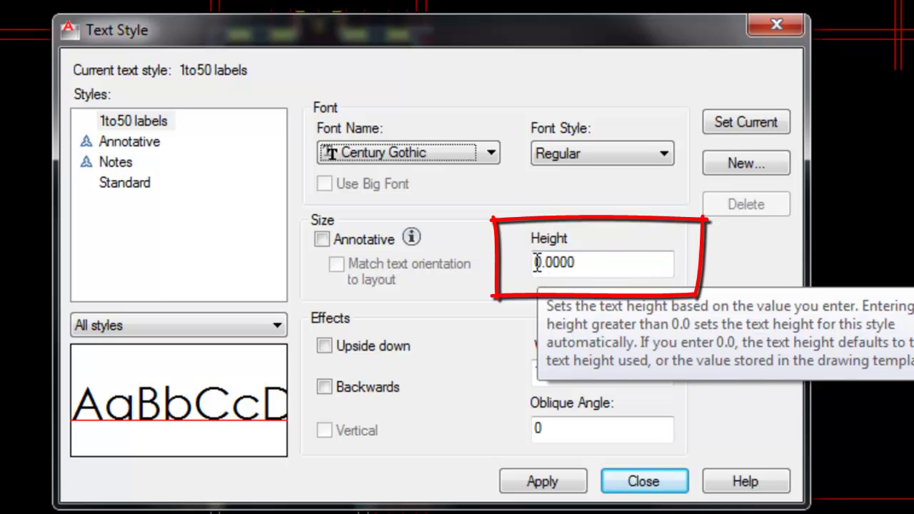
{"action": "left_click_drag", "start_coordinate": [538, 263], "coordinate": [609, 264]}
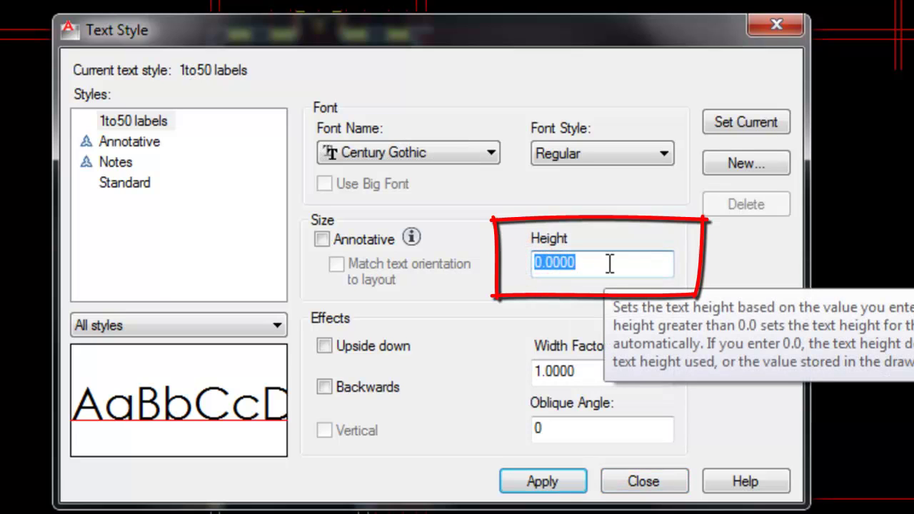
{"action": "type", "text": "200"}
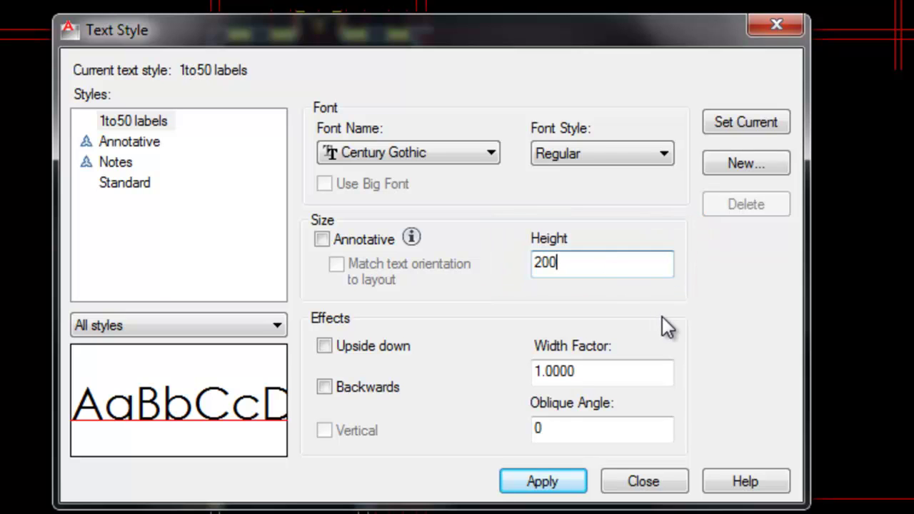
Step: Make 1to50 labels the current text style and save the changes
{"action": "left_click", "coordinate": [165, 124]}
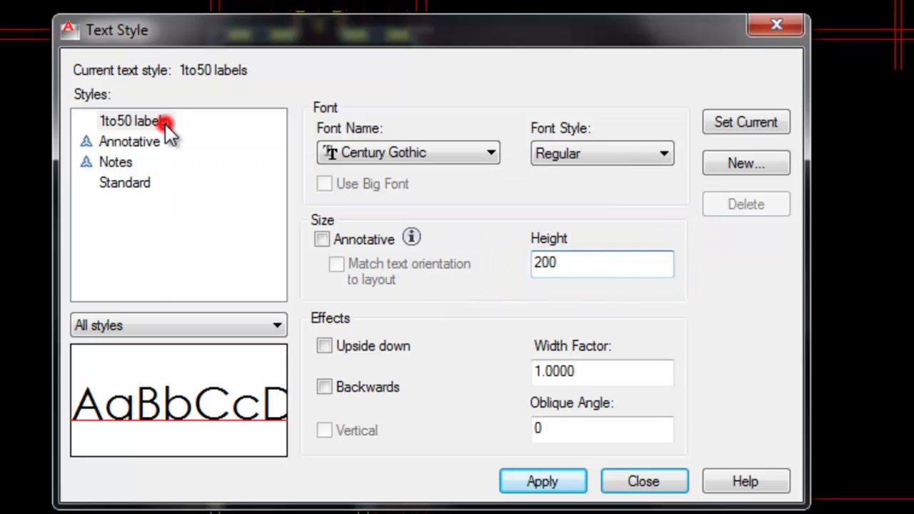
{"action": "left_click", "coordinate": [745, 124]}
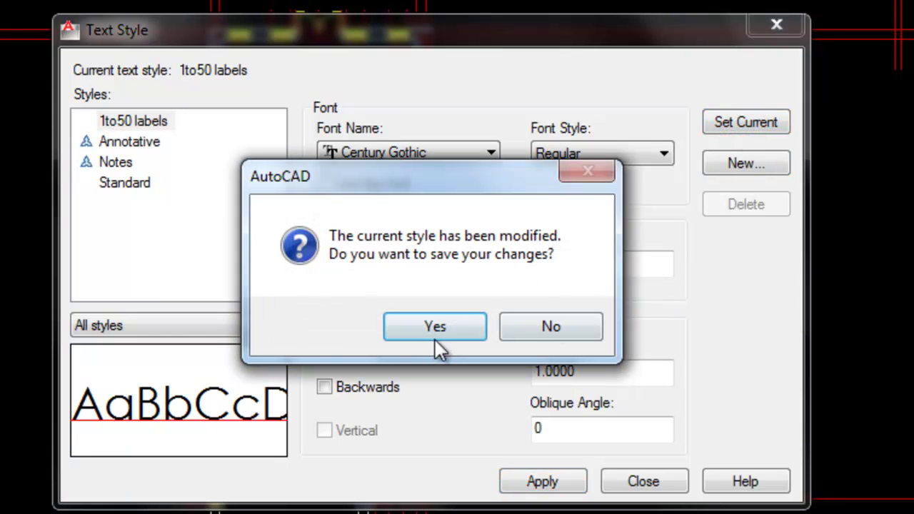
{"action": "left_click", "coordinate": [437, 328]}
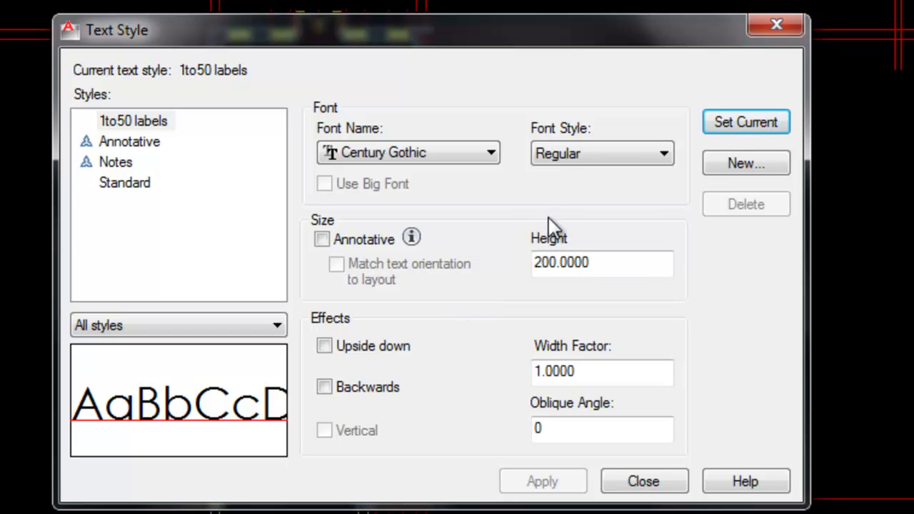
Step: Add a '1to 50 notes' style at height 100, apply it, and close the dialog
{"action": "left_click", "coordinate": [735, 164]}
{"action": "type", "text": "1to 50 notes"}
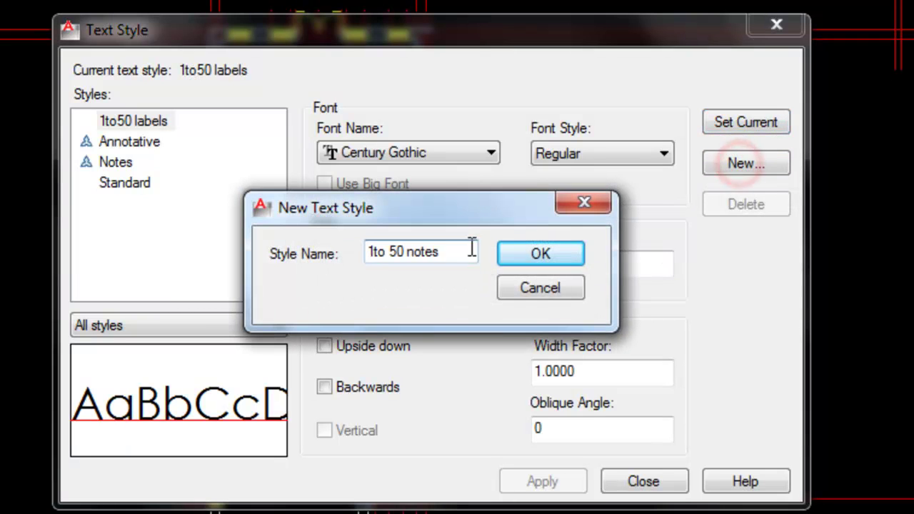
{"action": "left_click", "coordinate": [550, 251]}
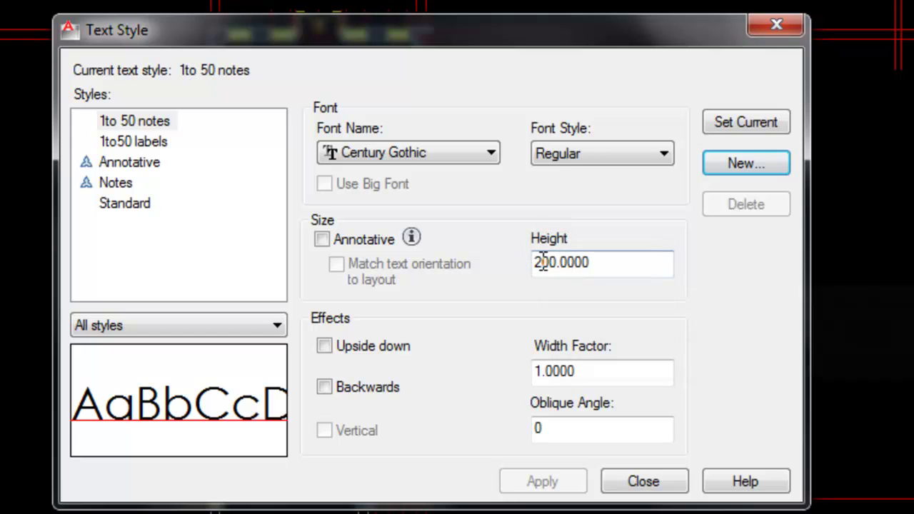
{"action": "mouse_move", "coordinate": [535, 263]}
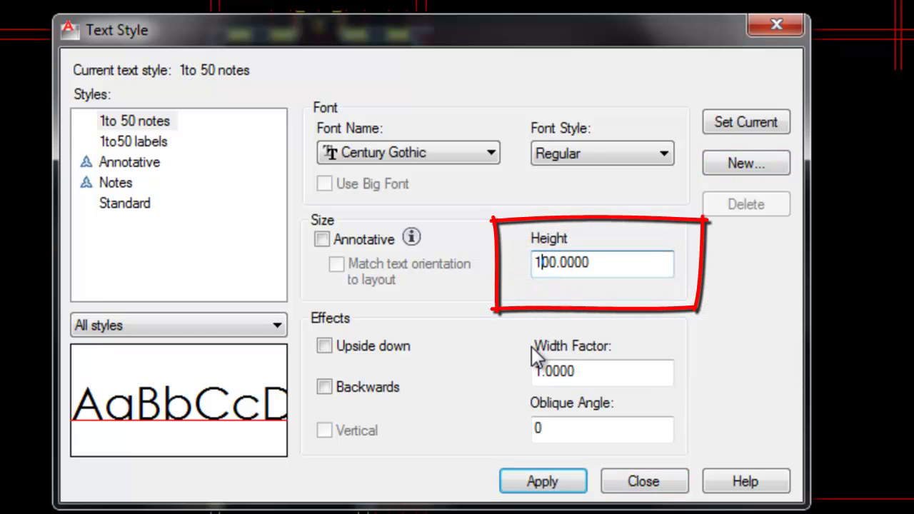
{"action": "left_click", "coordinate": [542, 483]}
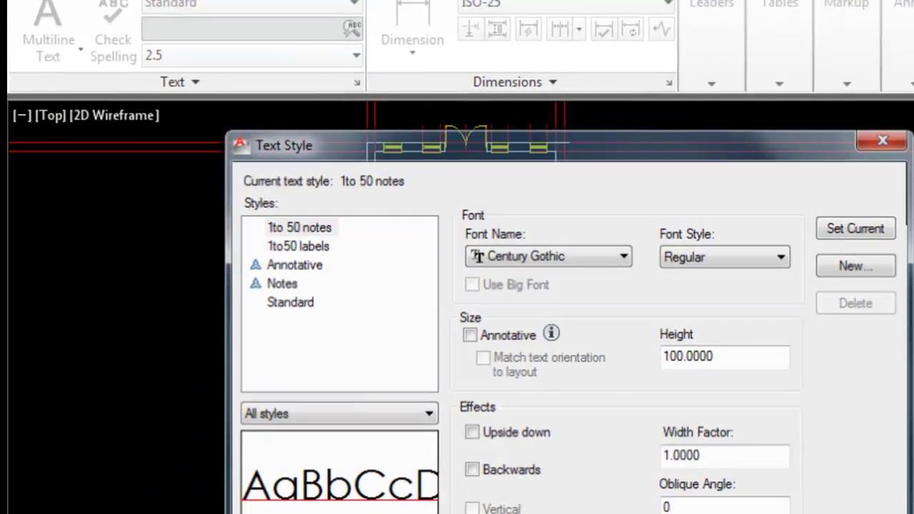
{"action": "left_click", "coordinate": [778, 510]}
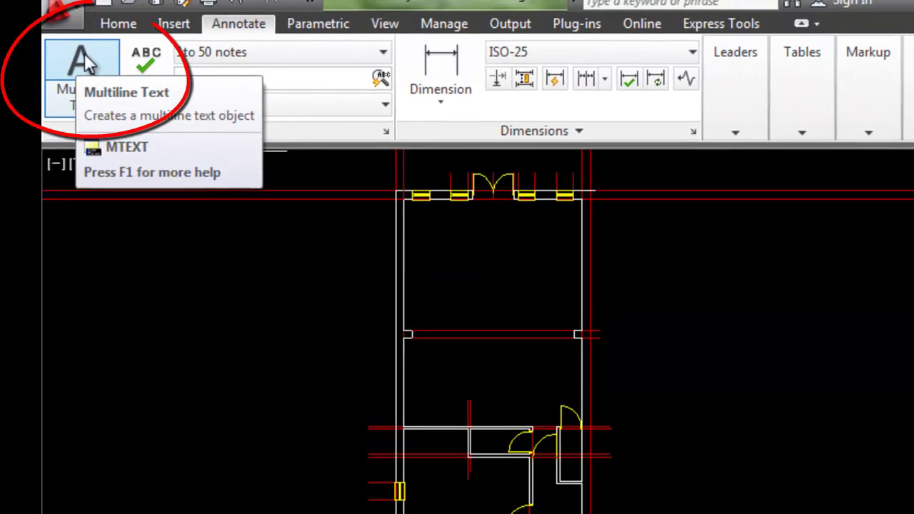
Step: Write a 'Dining Area' multiline text label in the top room
{"action": "left_click", "coordinate": [79, 32]}
{"action": "left_click", "coordinate": [435, 227]}
{"action": "left_click", "coordinate": [540, 274]}
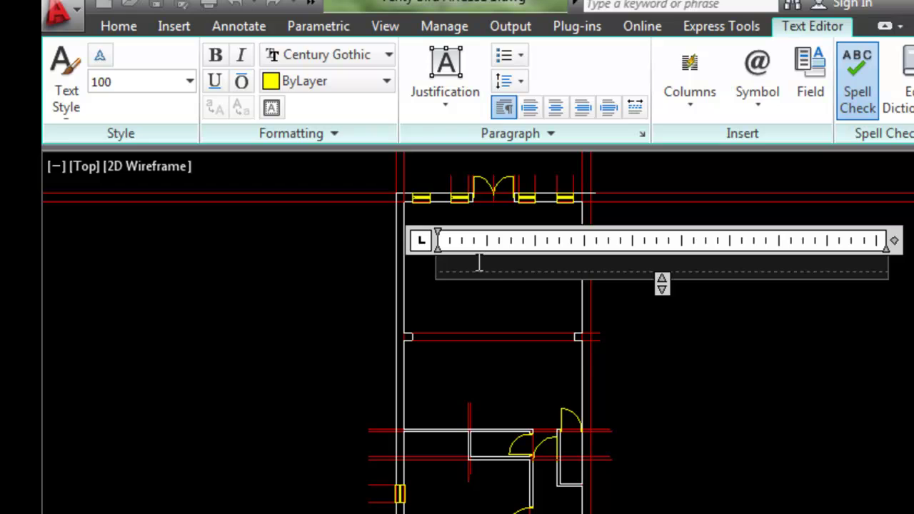
{"action": "type", "text": "Dining Area"}
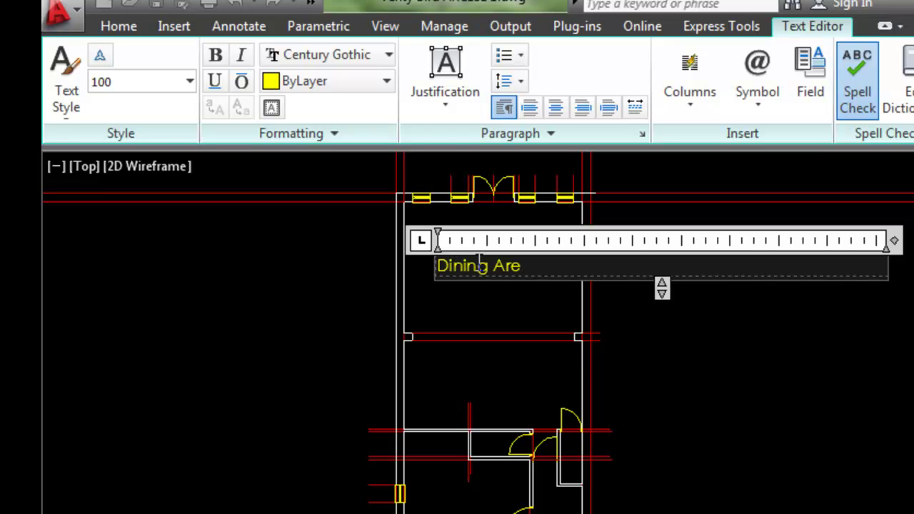
{"action": "left_click", "coordinate": [788, 512]}
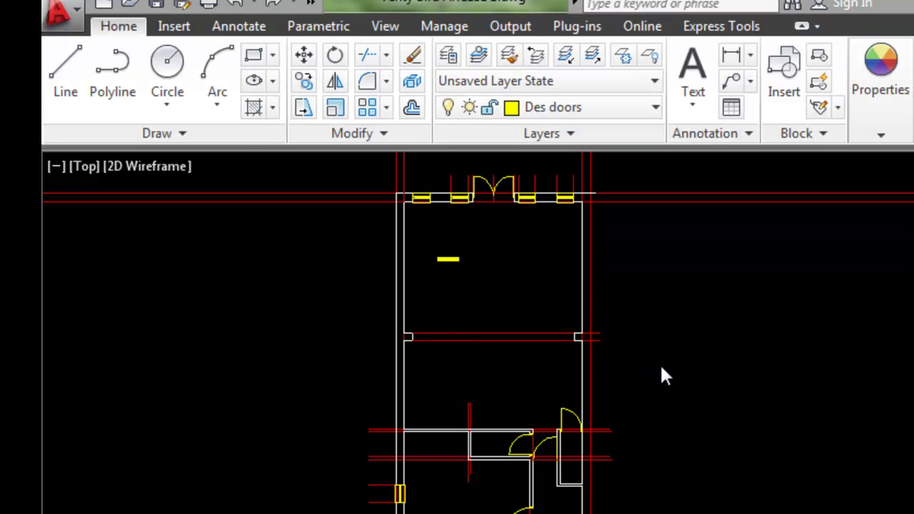
Step: Switch the Dining Area label to 1to50 labels and move it toward the room centre
{"action": "scroll", "coordinate": [529, 300], "scroll_direction": "up", "scroll_amount": 5}
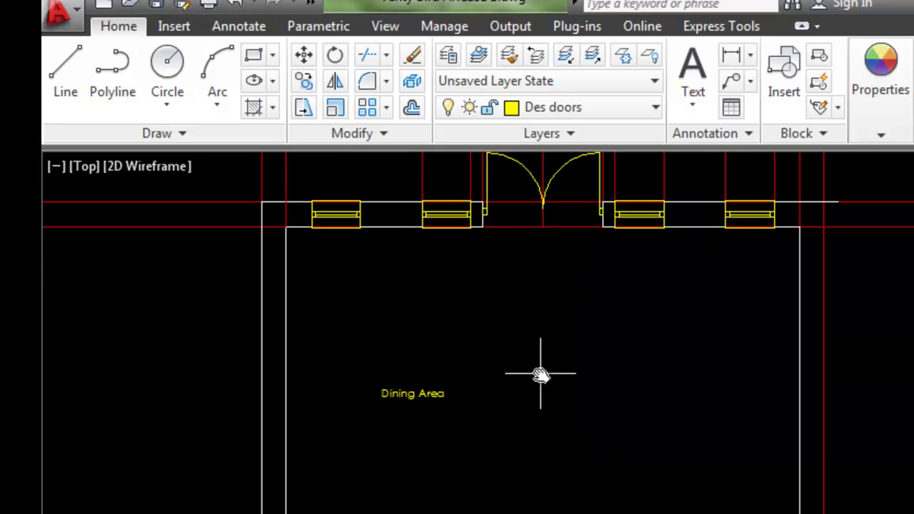
{"action": "middle_click_drag", "start_coordinate": [541, 376], "coordinate": [536, 419]}
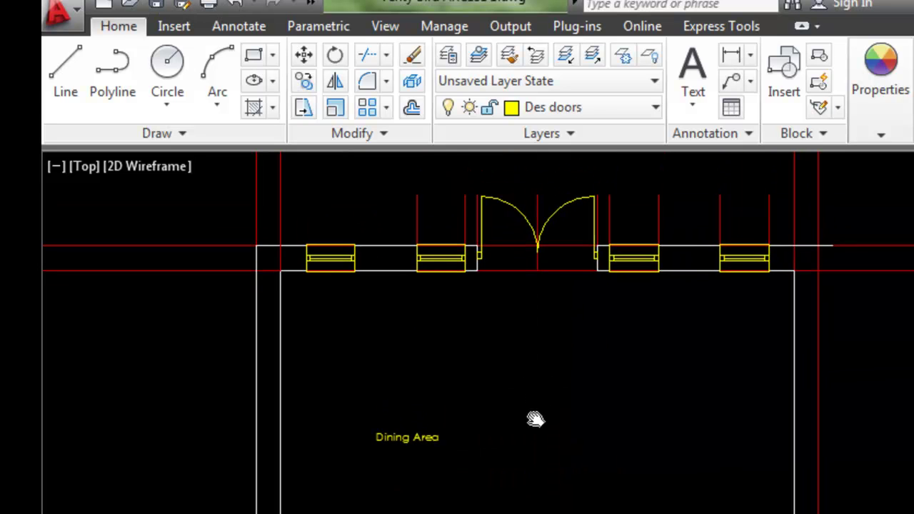
{"action": "left_click", "coordinate": [412, 437]}
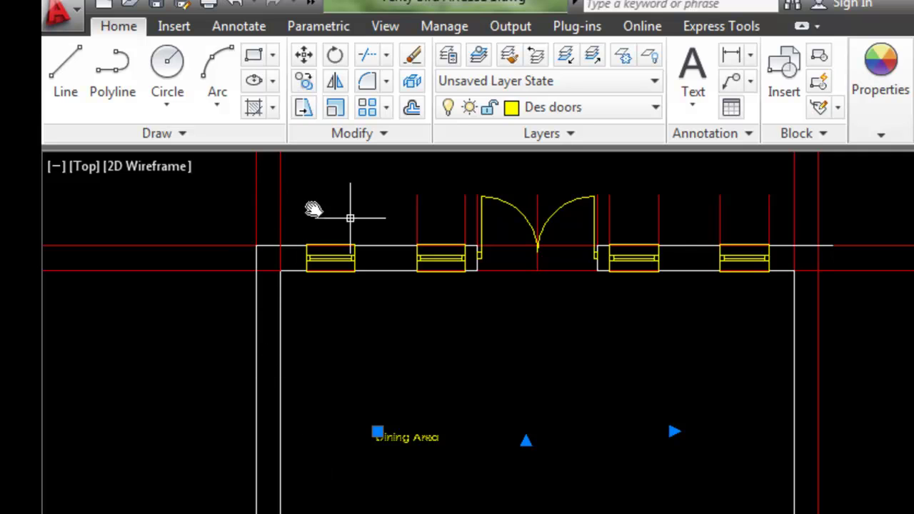
{"action": "left_click", "coordinate": [238, 26]}
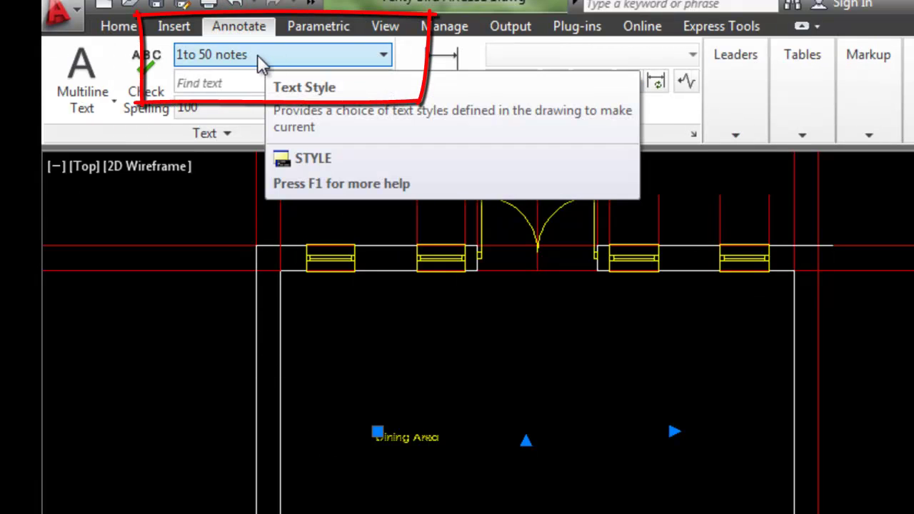
{"action": "left_click", "coordinate": [384, 57]}
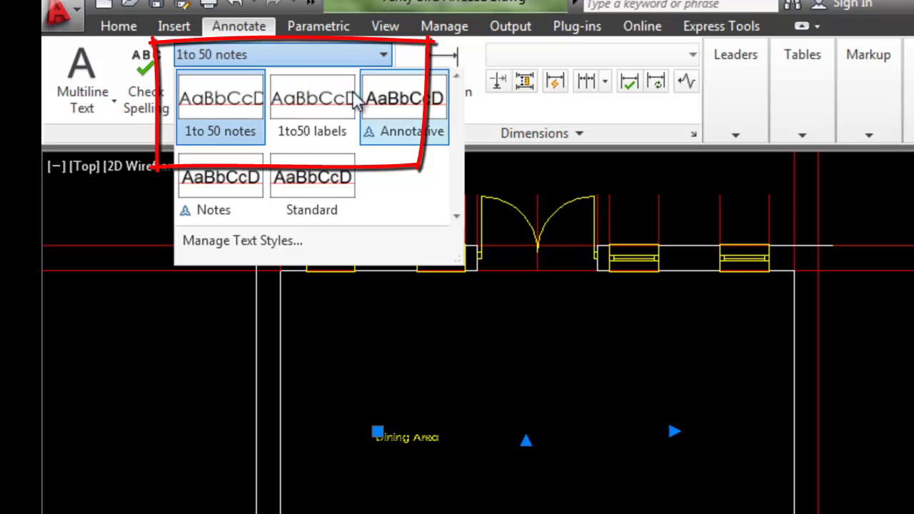
{"action": "left_click", "coordinate": [305, 107]}
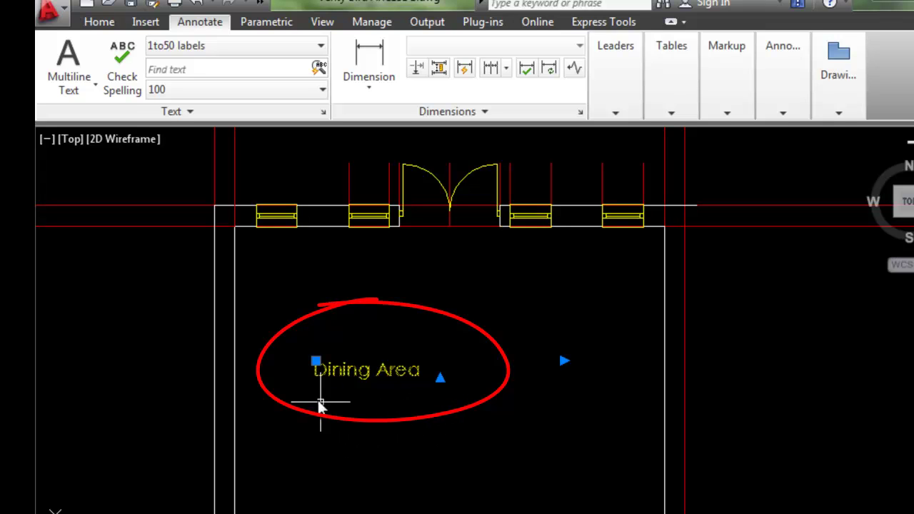
{"action": "left_click", "coordinate": [315, 363]}
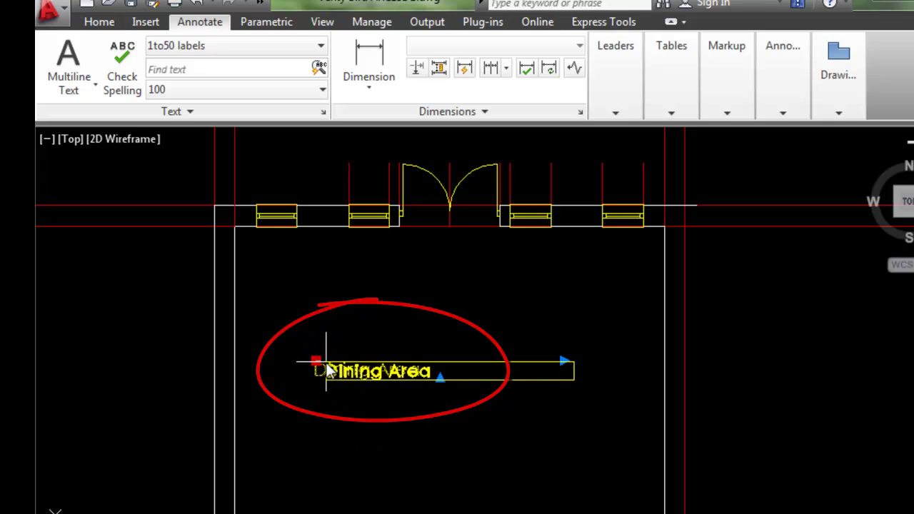
{"action": "left_click", "coordinate": [397, 356]}
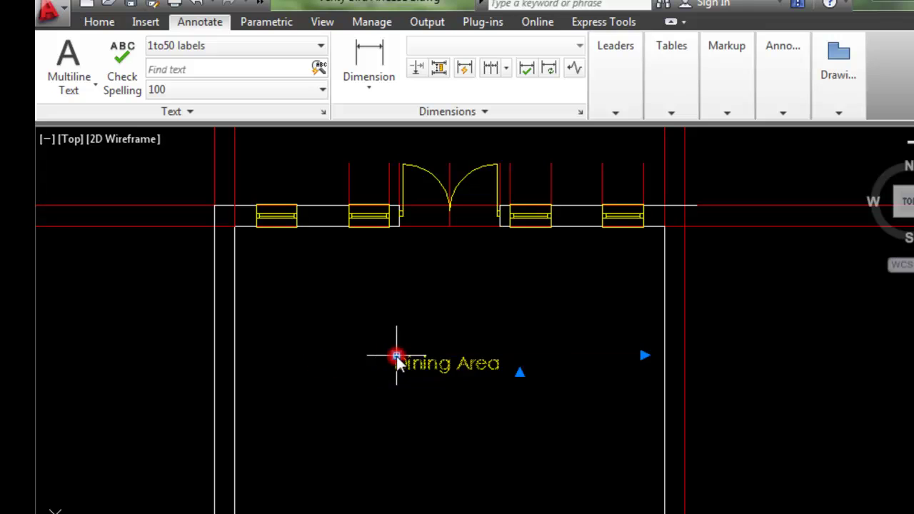
{"action": "key", "text": "Escape"}
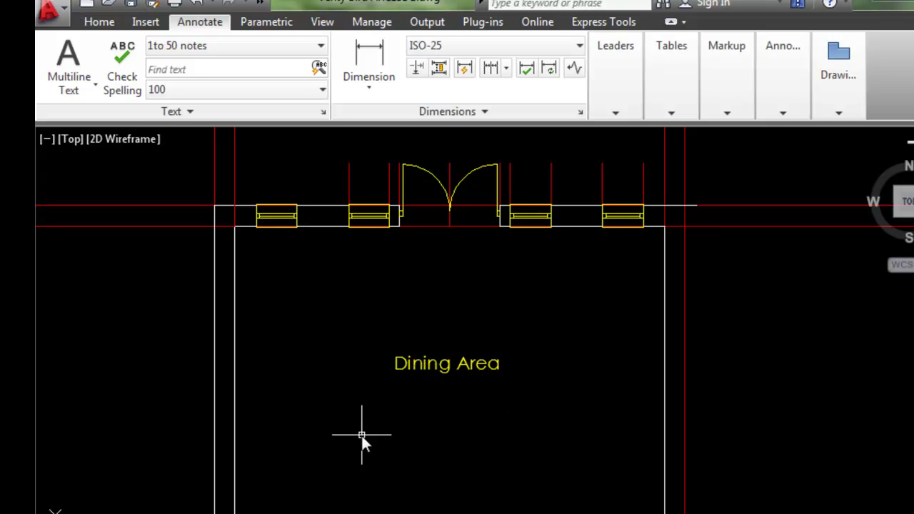
Step: Make 1to50 labels current and write the Kitchen label inside the kitchen
{"action": "left_click", "coordinate": [321, 48]}
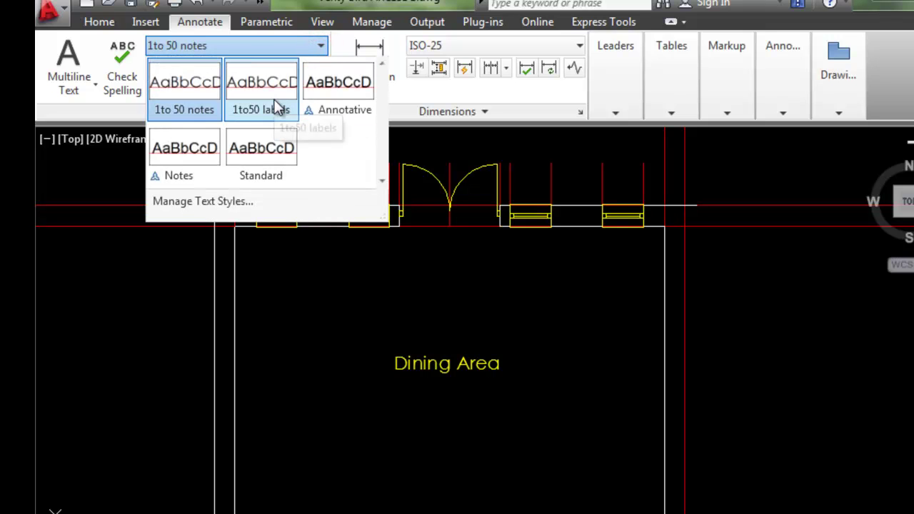
{"action": "left_click", "coordinate": [264, 99]}
{"action": "mouse_move", "coordinate": [337, 316]}
{"action": "middle_mouse_down"}
{"action": "mouse_move", "coordinate": [459, 510]}
{"action": "mouse_move", "coordinate": [471, 351]}
{"action": "mouse_move", "coordinate": [376, 289]}
{"action": "middle_mouse_up"}
{"action": "left_click", "coordinate": [69, 63]}
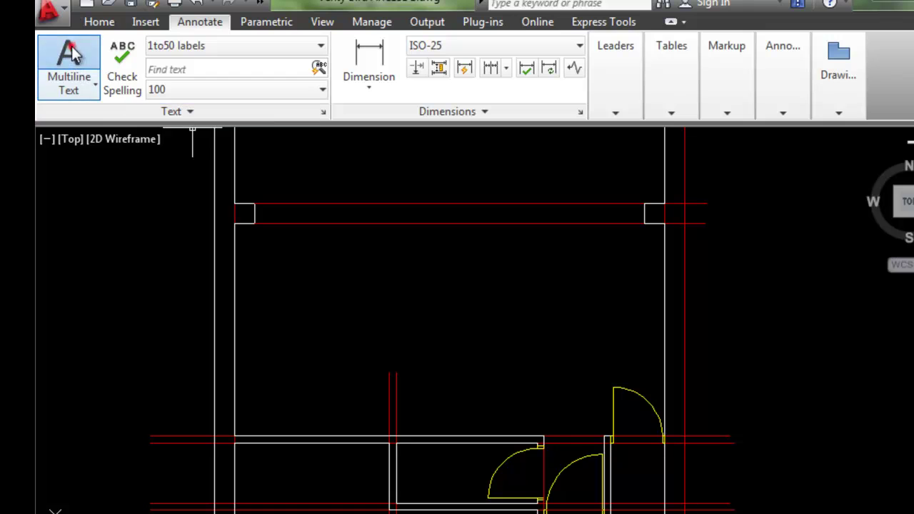
{"action": "left_click", "coordinate": [297, 306]}
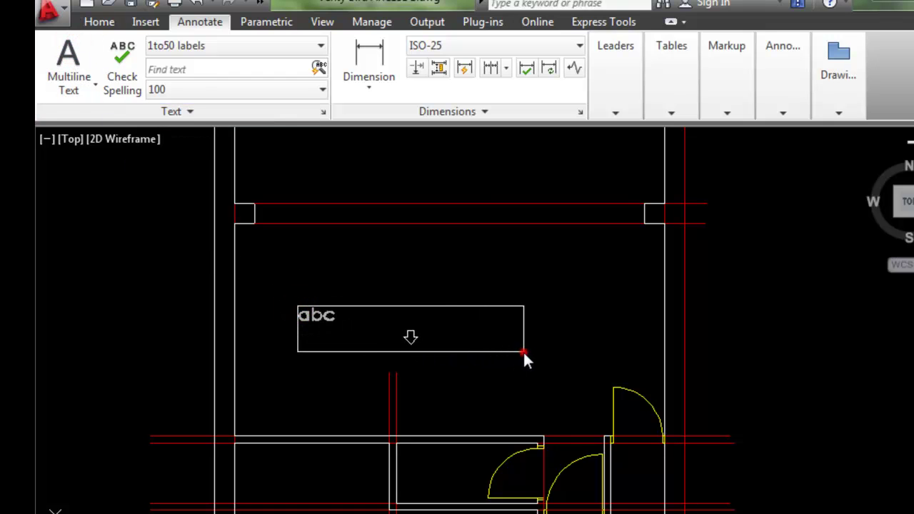
{"action": "left_click", "coordinate": [523, 351]}
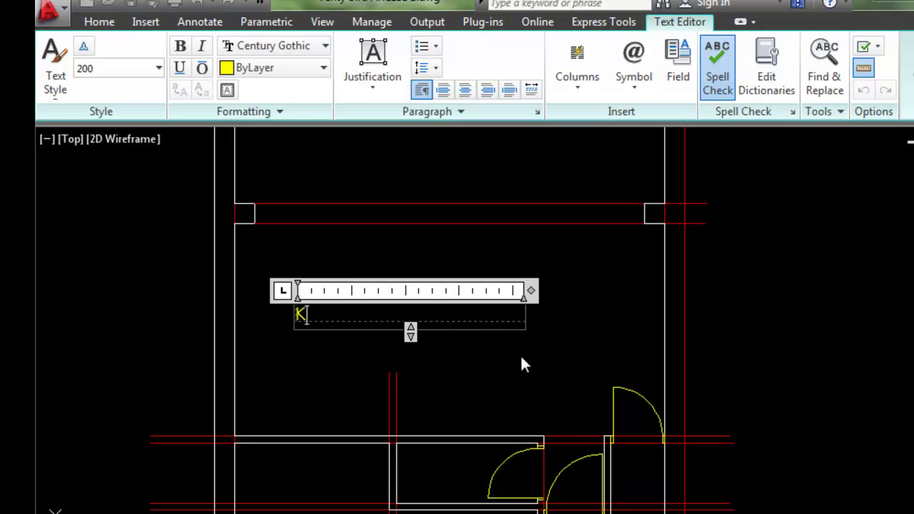
{"action": "type", "text": "itchen"}
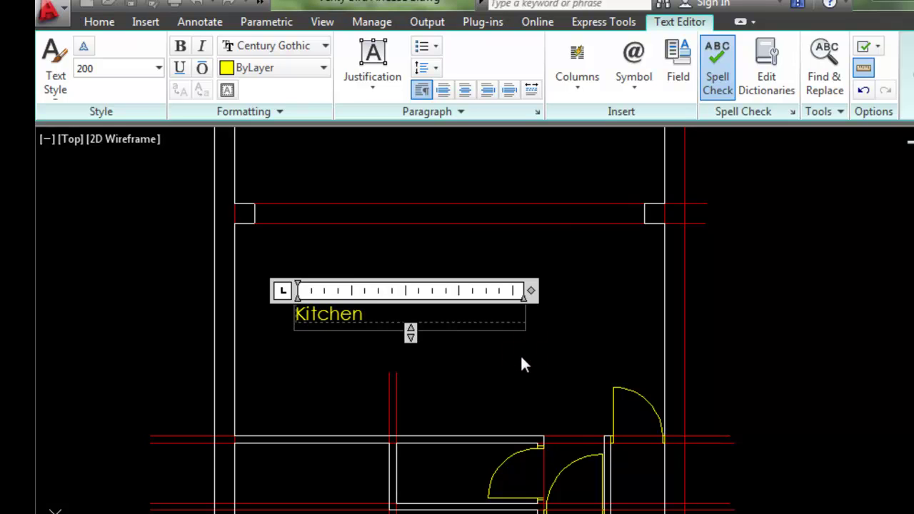
{"action": "left_click", "coordinate": [515, 383]}
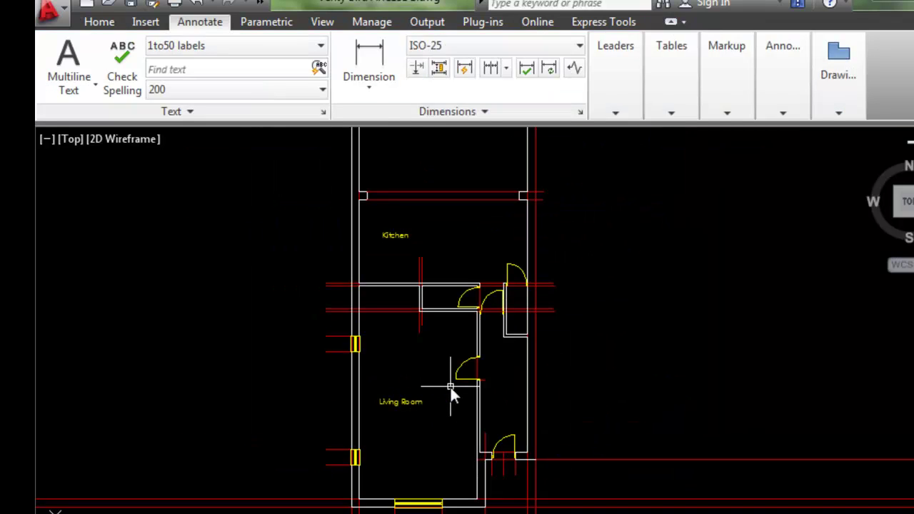
{"action": "middle_click_drag", "start_coordinate": [450, 387], "coordinate": [447, 440]}
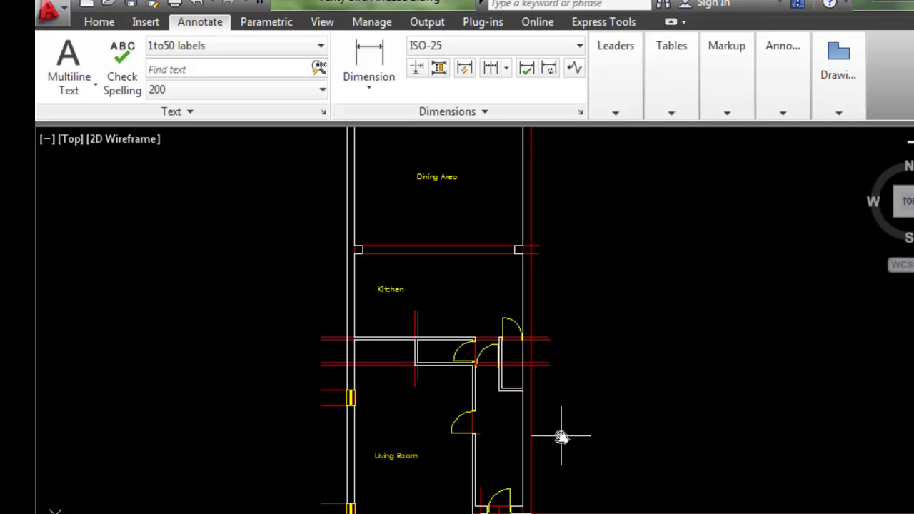
Step: Open the Dimension Style Manager and begin a new dimension style based on ISO-25
{"action": "middle_click_drag", "start_coordinate": [561, 433], "coordinate": [573, 368]}
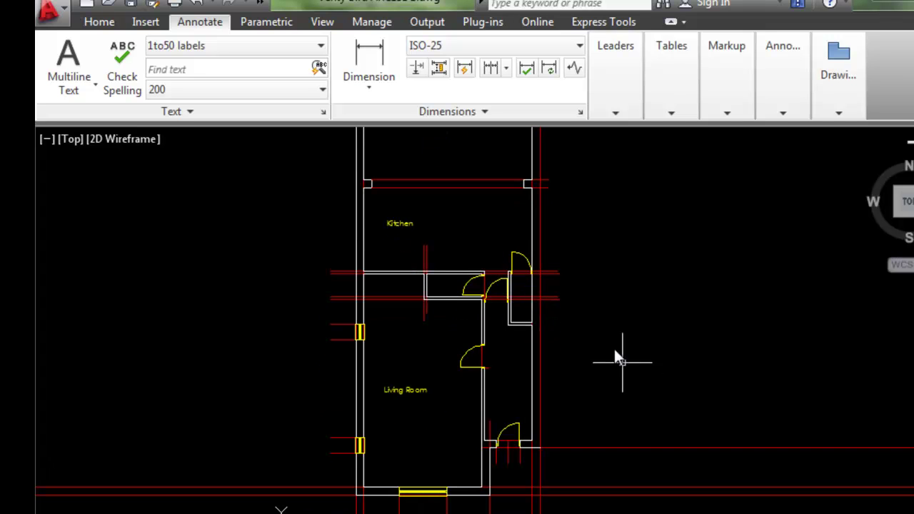
{"action": "left_click", "coordinate": [580, 113]}
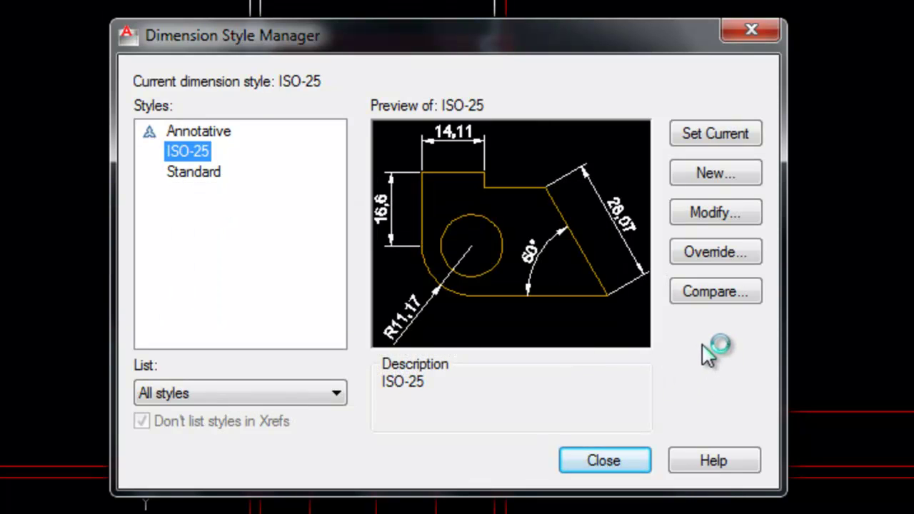
{"action": "left_click", "coordinate": [717, 174]}
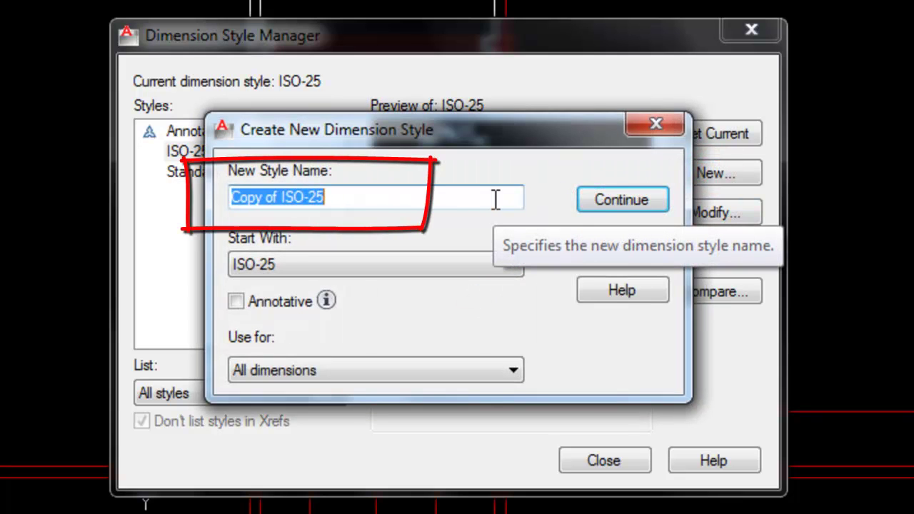
Step: Name the dimension style 1to50 and give its text 1to50 labels, ByLayer colour, offset 60
{"action": "type", "text": "1to50"}
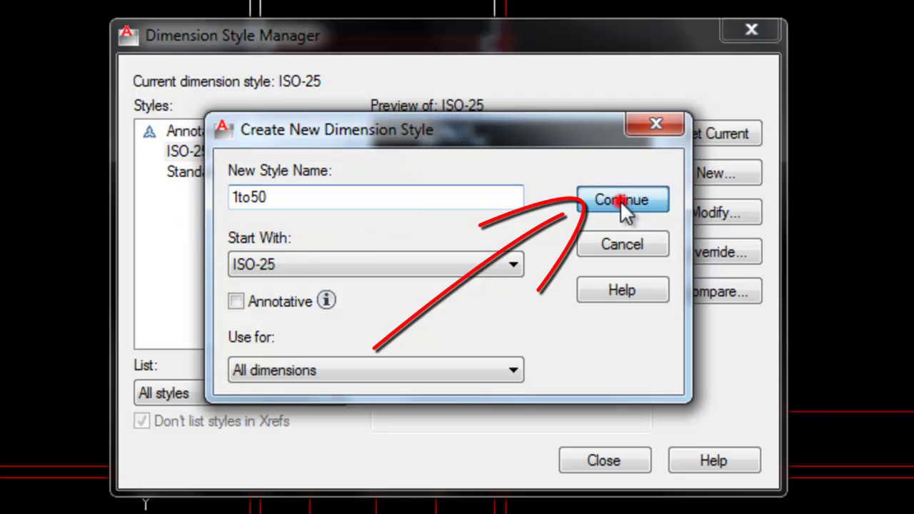
{"action": "left_click", "coordinate": [621, 200]}
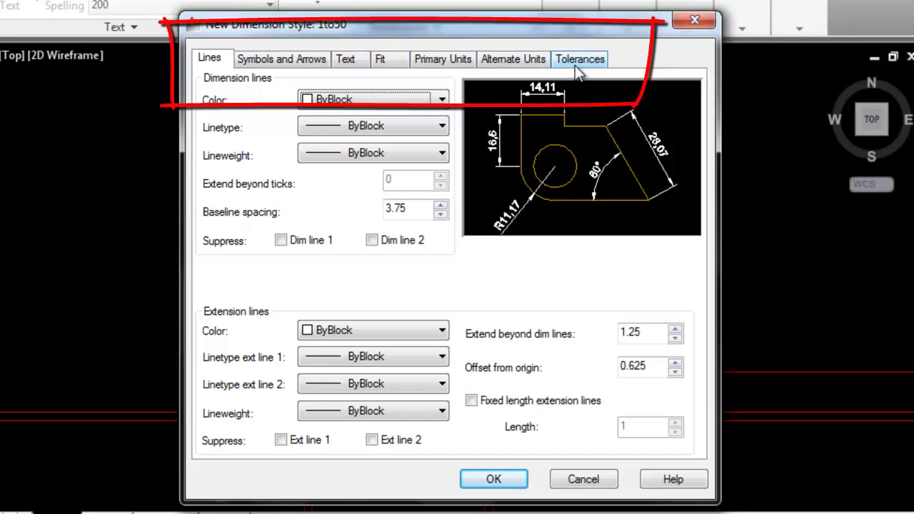
{"action": "left_click", "coordinate": [346, 60]}
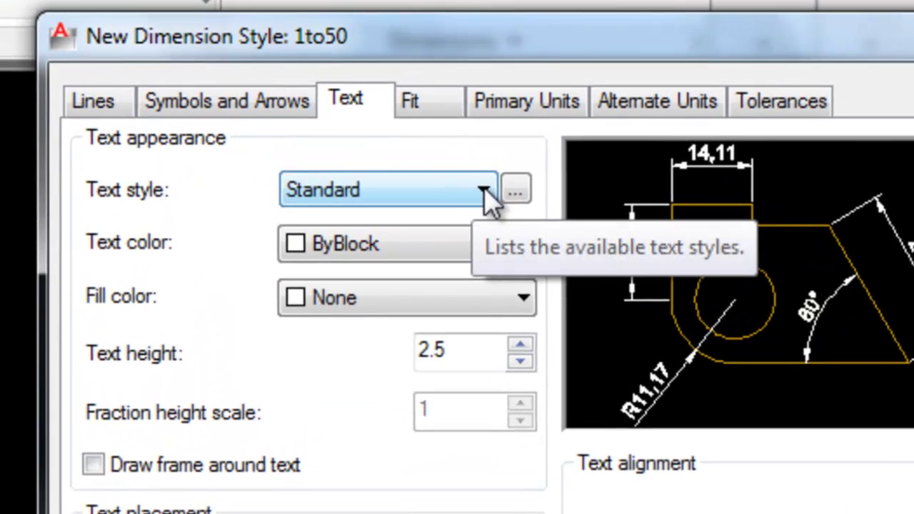
{"action": "left_click", "coordinate": [420, 108]}
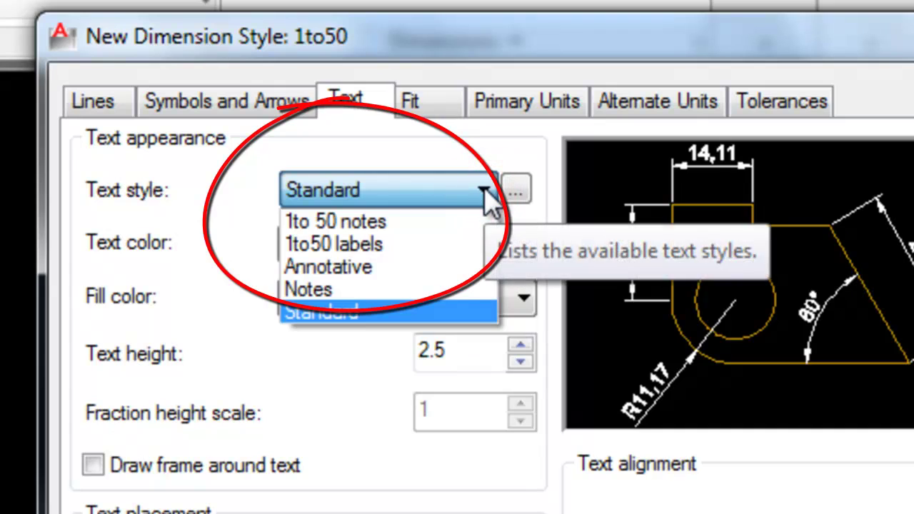
{"action": "left_click", "coordinate": [392, 245]}
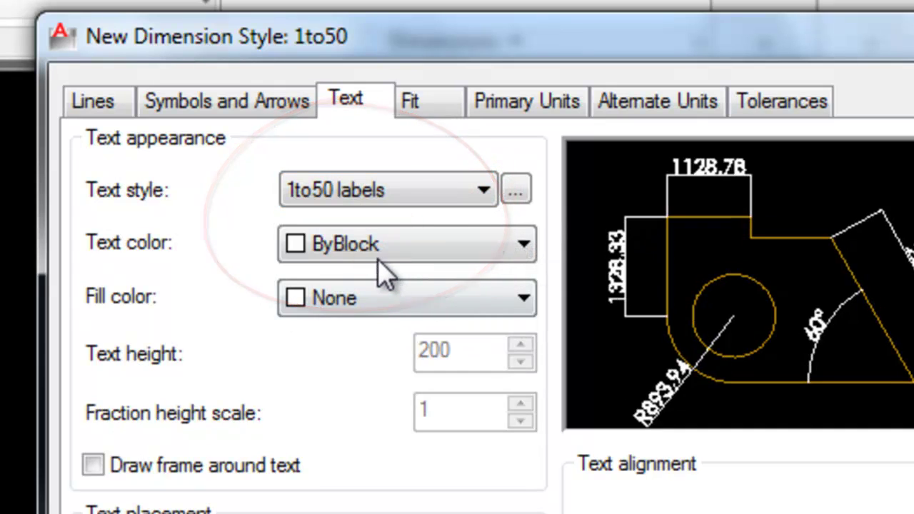
{"action": "left_click", "coordinate": [525, 245]}
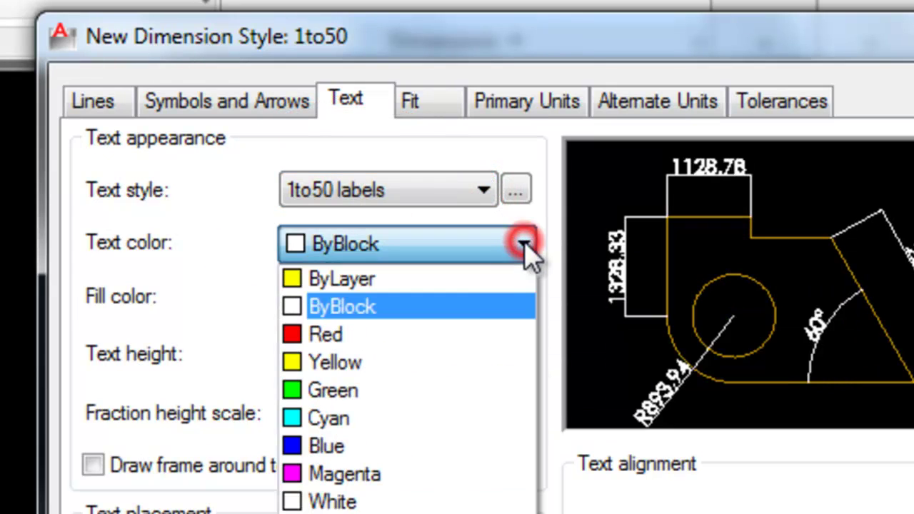
{"action": "left_click", "coordinate": [461, 279]}
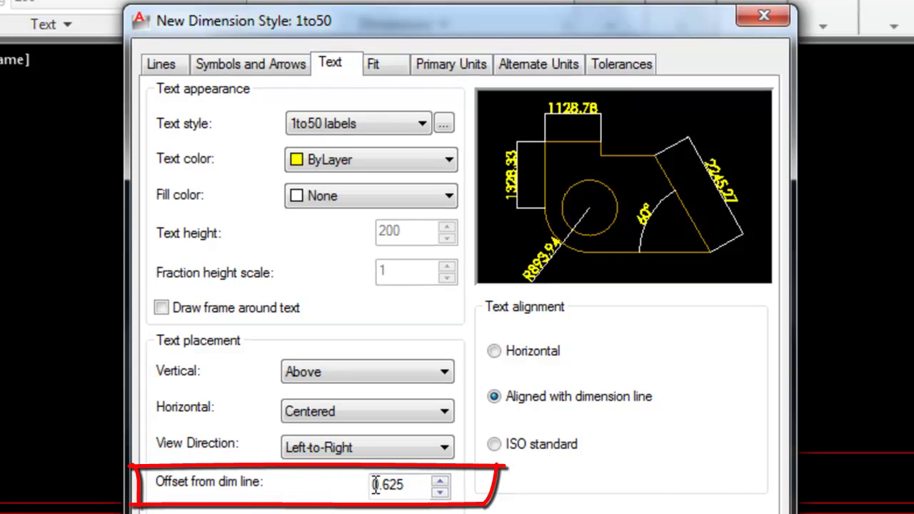
{"action": "left_click_drag", "start_coordinate": [375, 485], "coordinate": [423, 483]}
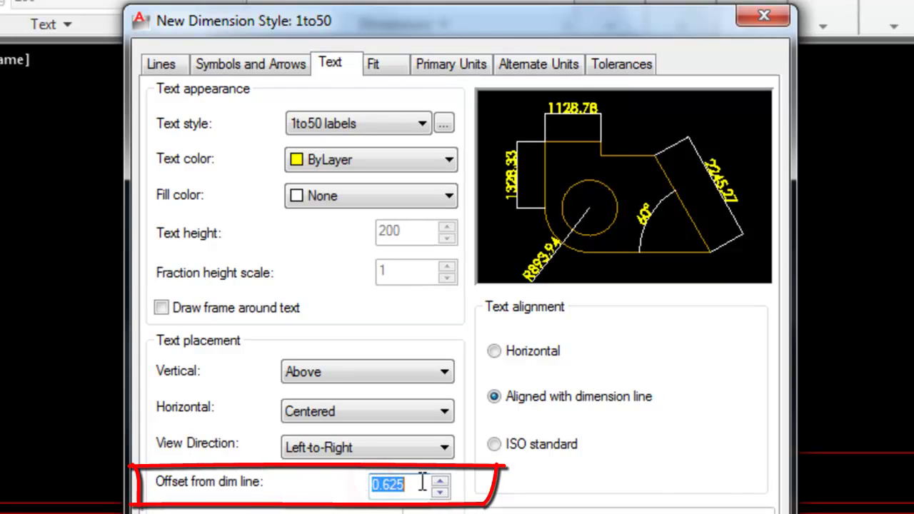
{"action": "type", "text": "60"}
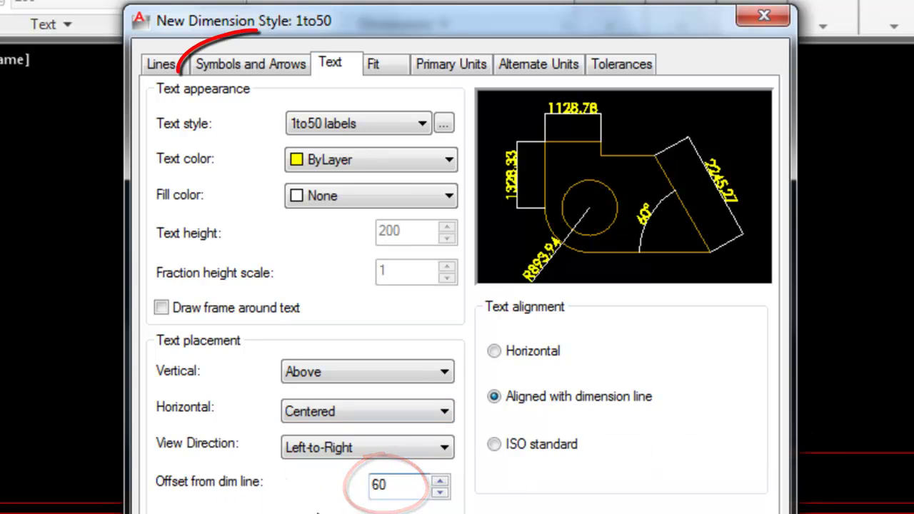
Step: Give the 1to50 style Architectural tick arrowheads with an arrow size of 150
{"action": "key", "text": "Tab"}
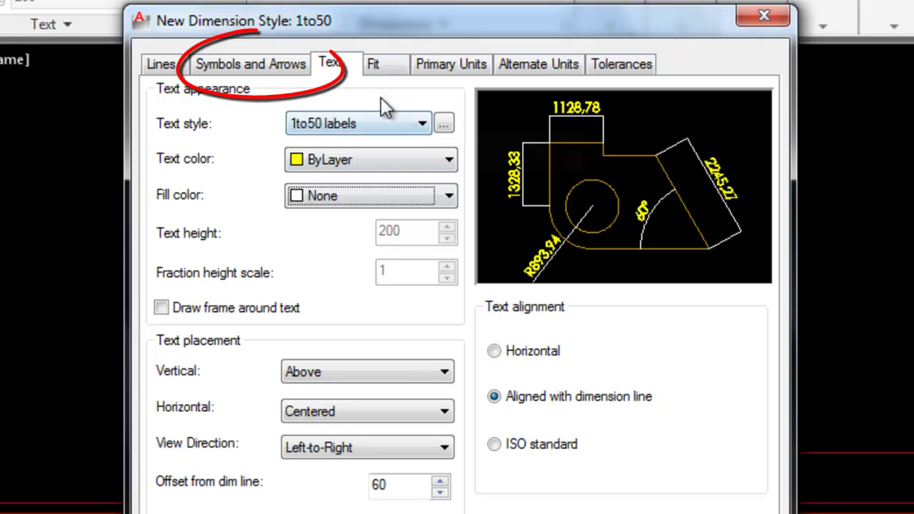
{"action": "left_click", "coordinate": [260, 67]}
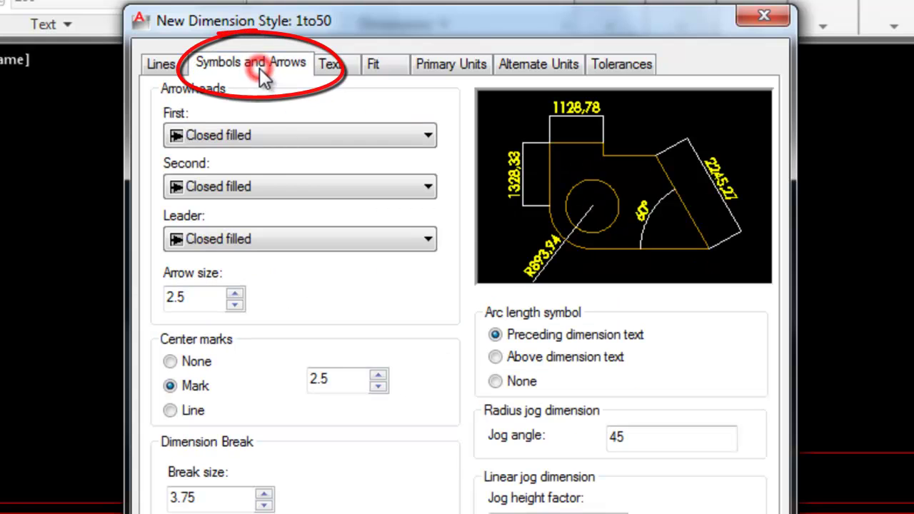
{"action": "left_click", "coordinate": [429, 137]}
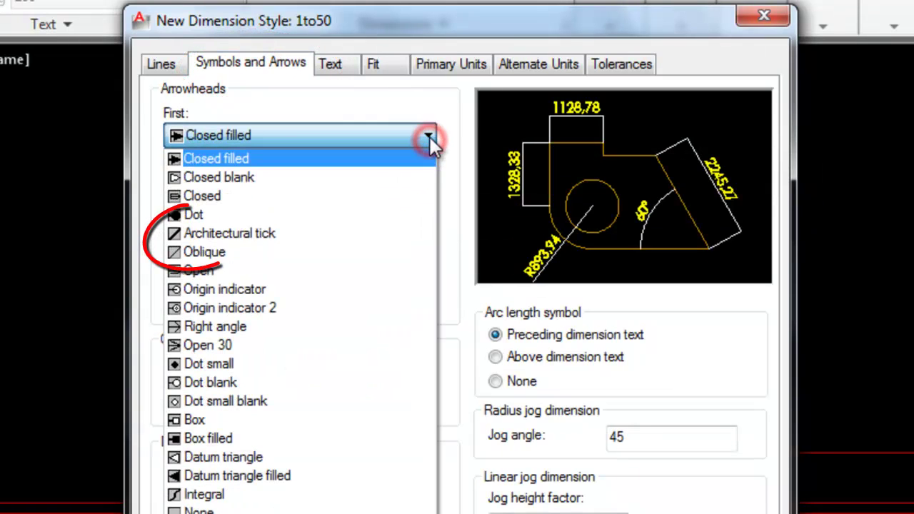
{"action": "left_click", "coordinate": [269, 233]}
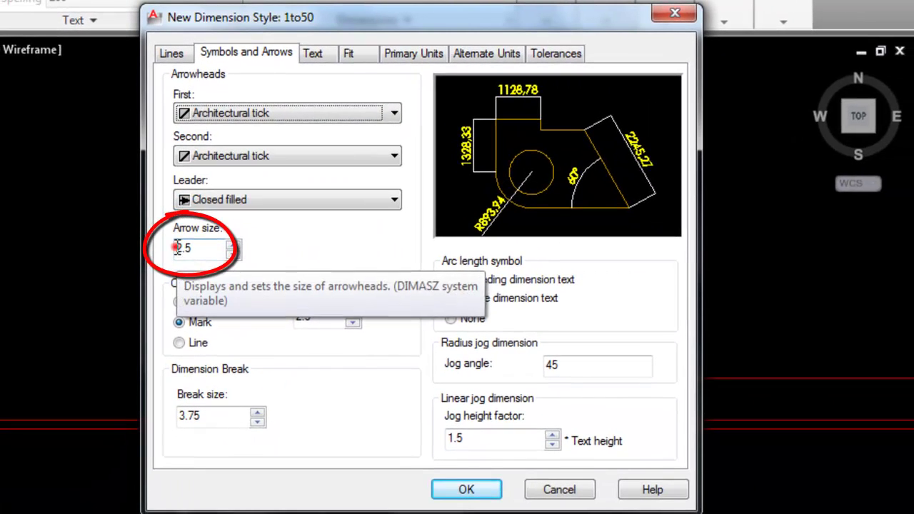
{"action": "double_click", "coordinate": [189, 298]}
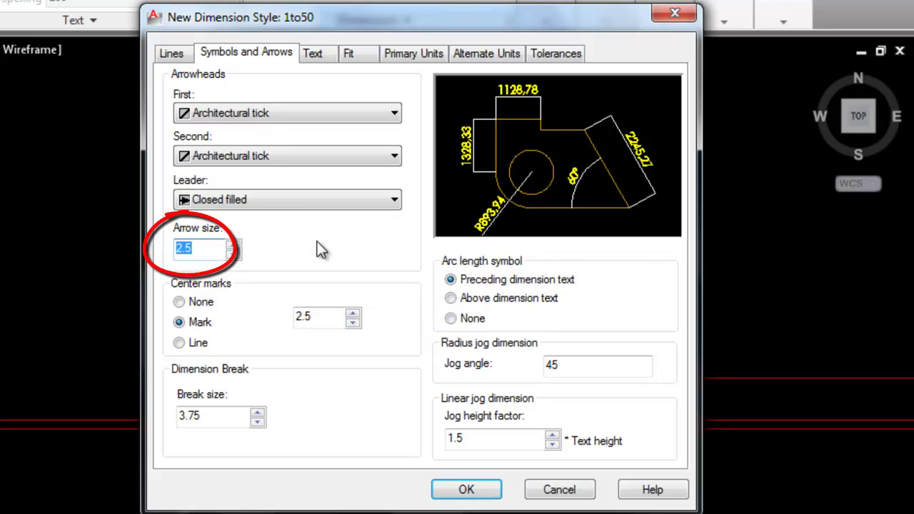
{"action": "type", "text": "150"}
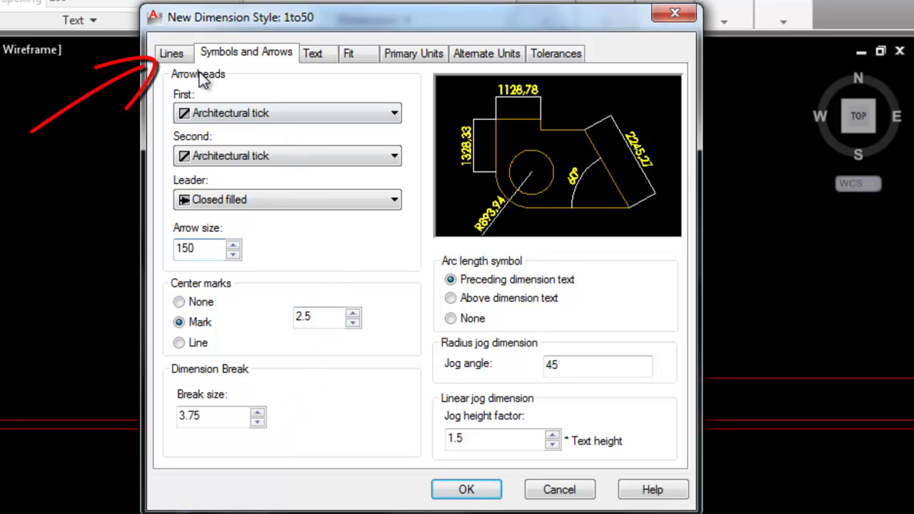
Step: Set dimension line colour, linetype and lineweight to ByLayer and extension beyond ticks to 60
{"action": "left_click", "coordinate": [173, 56]}
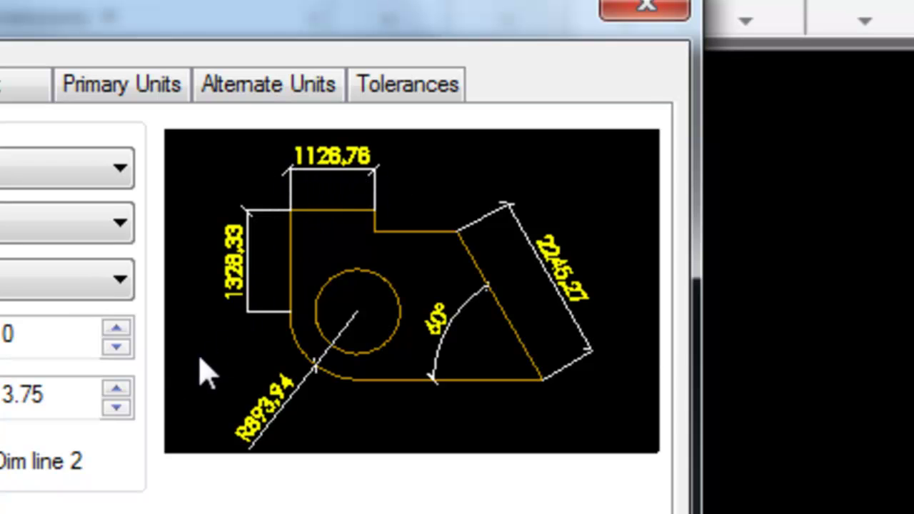
{"action": "left_click", "coordinate": [120, 170]}
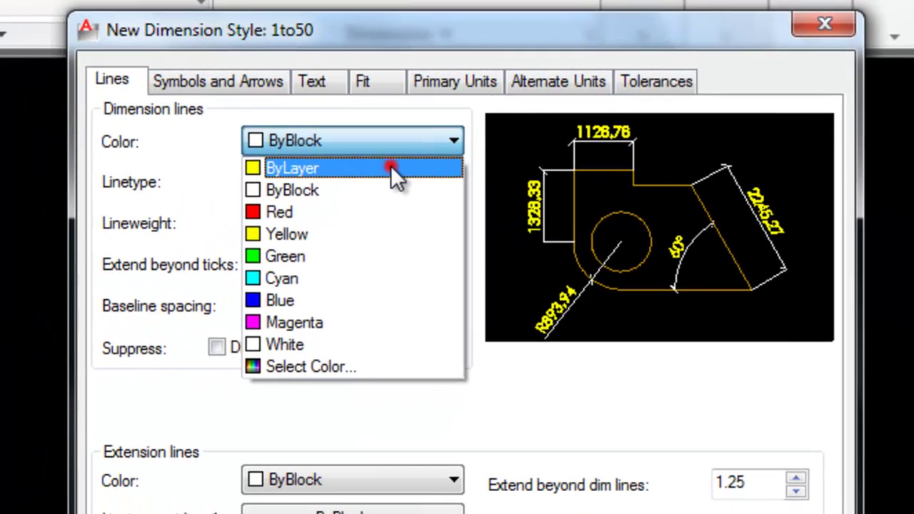
{"action": "left_click", "coordinate": [390, 167]}
{"action": "left_click", "coordinate": [454, 180]}
{"action": "left_click", "coordinate": [398, 214]}
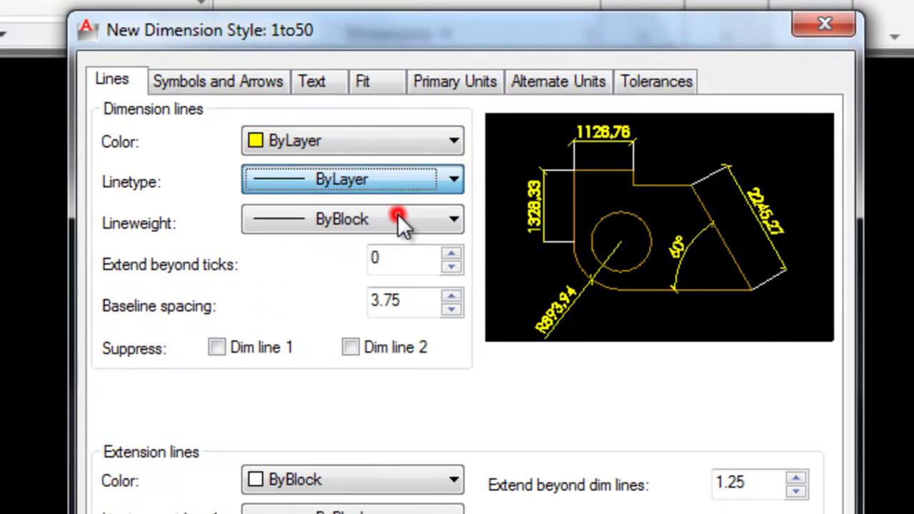
{"action": "left_click", "coordinate": [454, 219]}
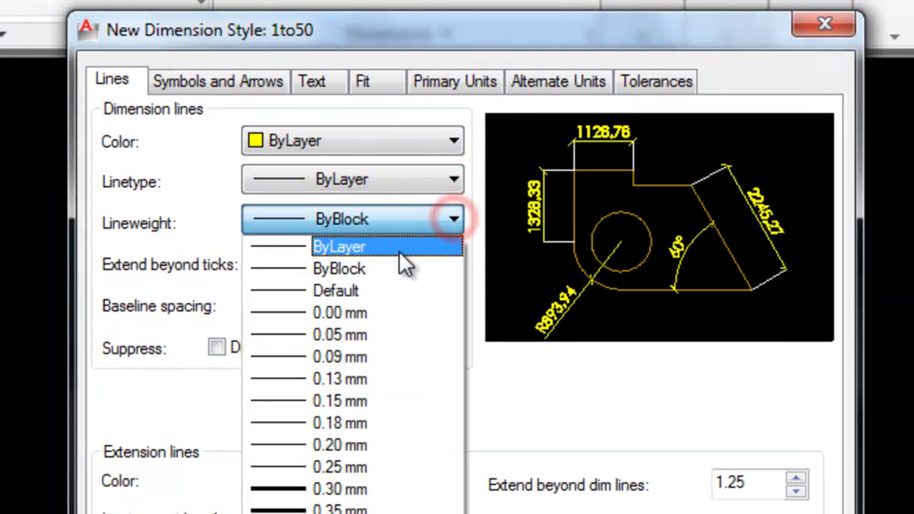
{"action": "left_click", "coordinate": [399, 248]}
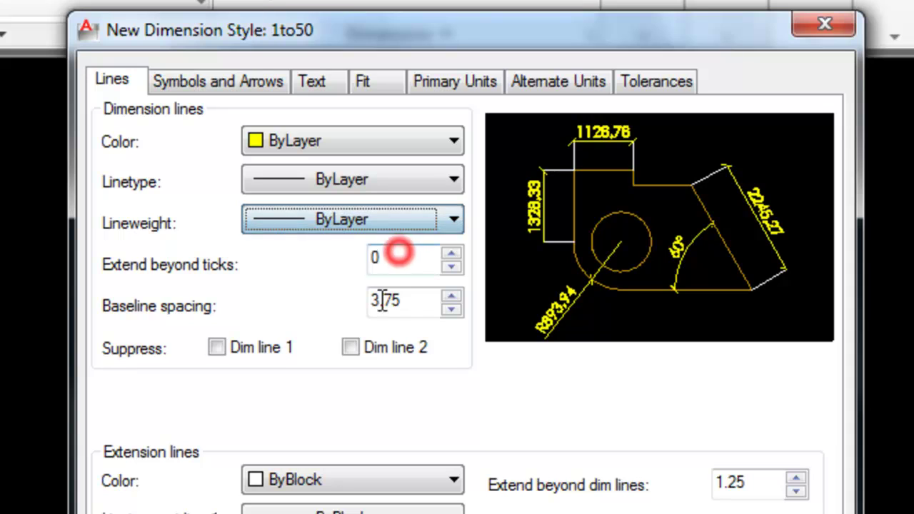
{"action": "double_click", "coordinate": [373, 259]}
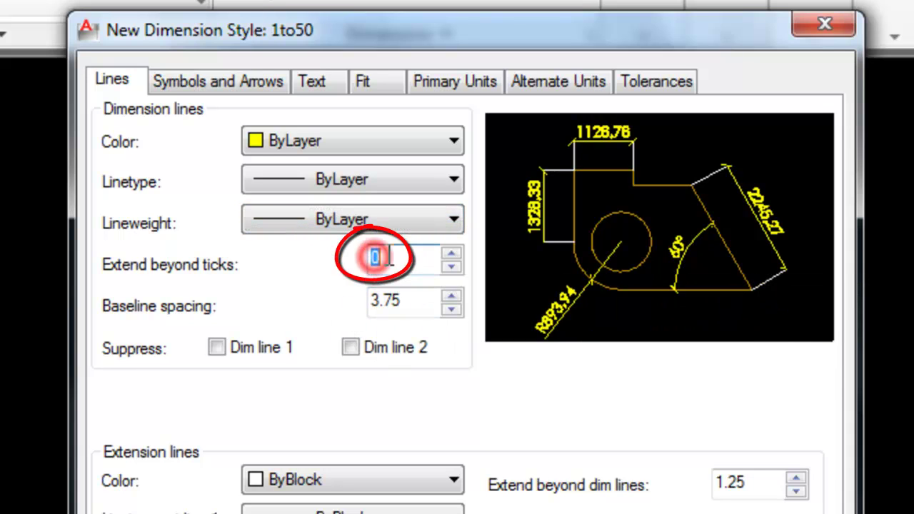
{"action": "type", "text": "6"}
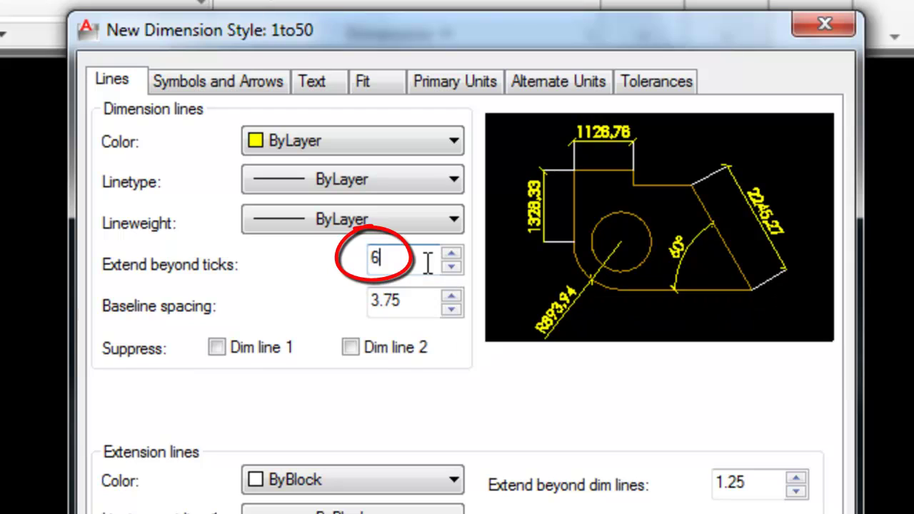
{"action": "type", "text": "0"}
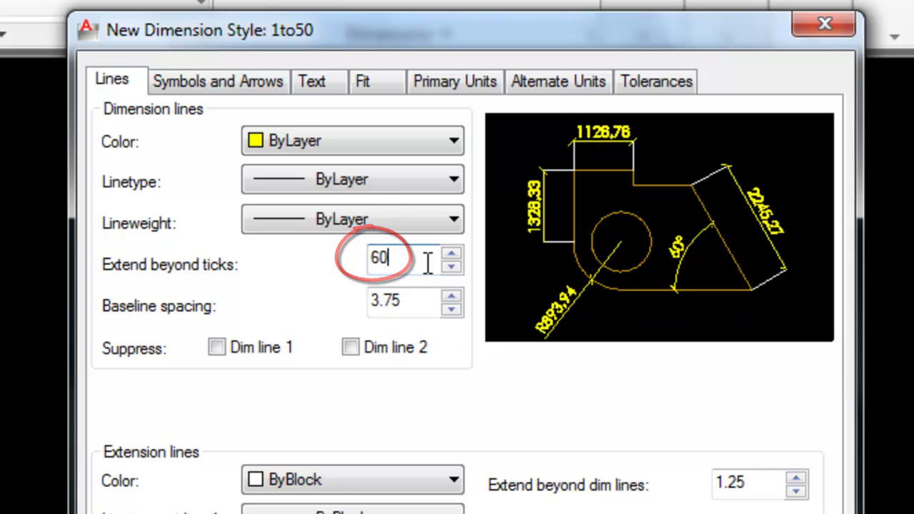
{"action": "double_click", "coordinate": [373, 302]}
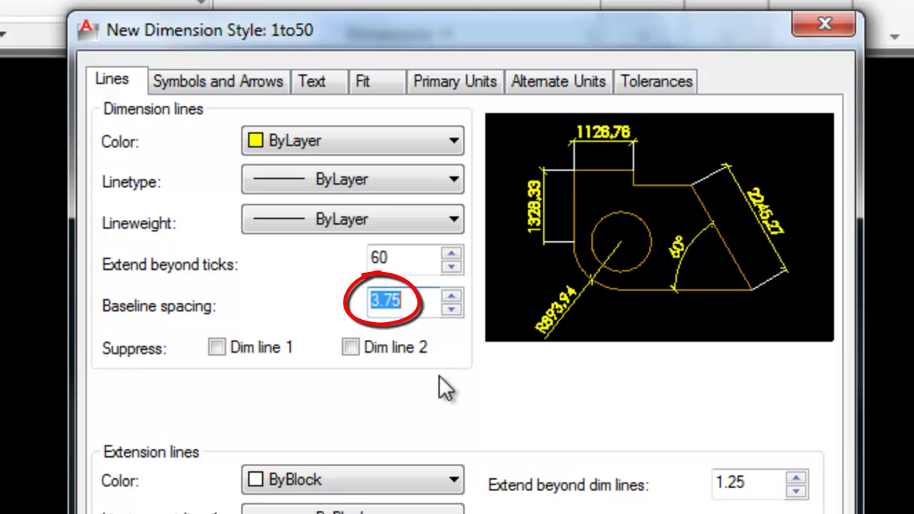
Step: Enter 800 baseline spacing and set extension line colour and lineweight to ByLayer
{"action": "type", "text": "800"}
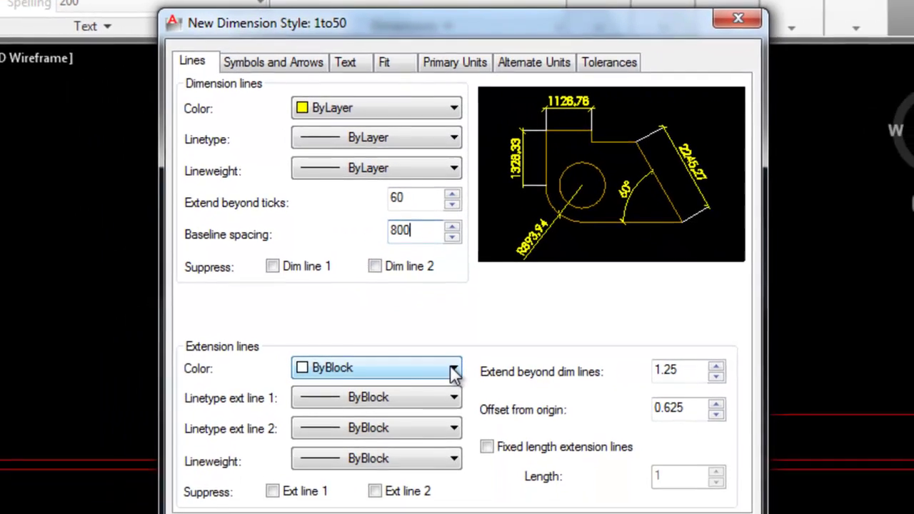
{"action": "left_click", "coordinate": [454, 480]}
{"action": "left_click", "coordinate": [397, 384]}
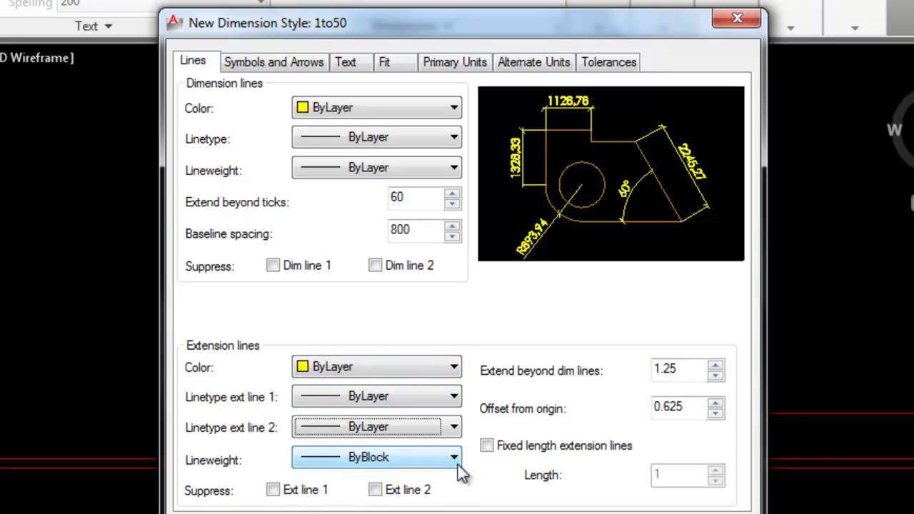
{"action": "left_click", "coordinate": [454, 458]}
{"action": "left_click", "coordinate": [423, 478]}
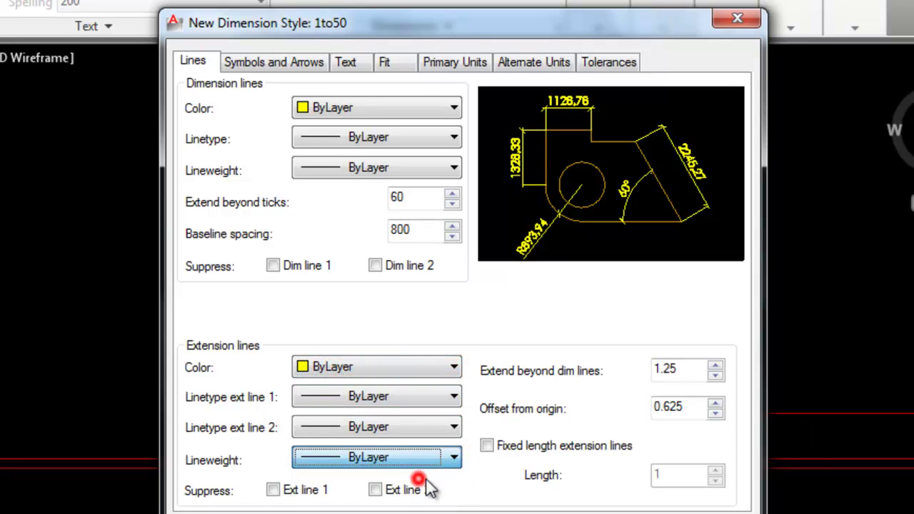
{"action": "double_click", "coordinate": [655, 369]}
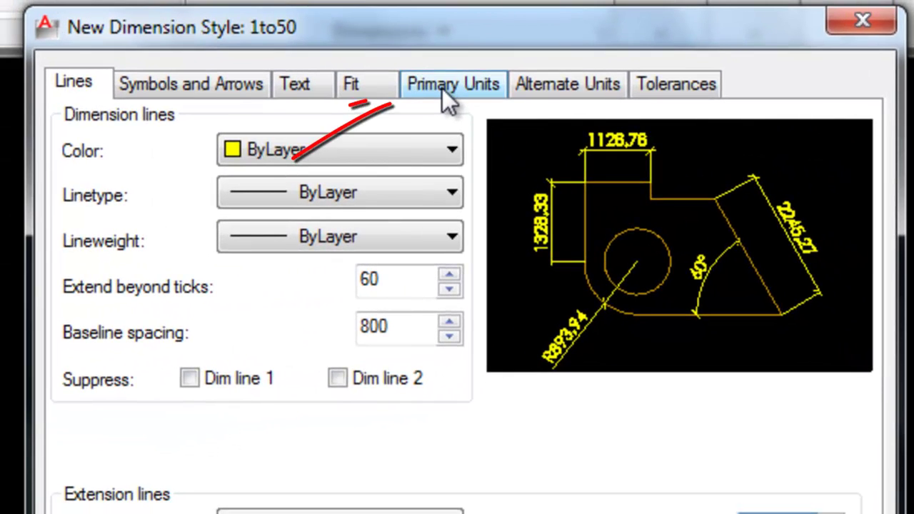
Step: Give the 1to50 style's primary units 0 precision and a '.' (Period) decimal separator
{"action": "left_click", "coordinate": [142, 13]}
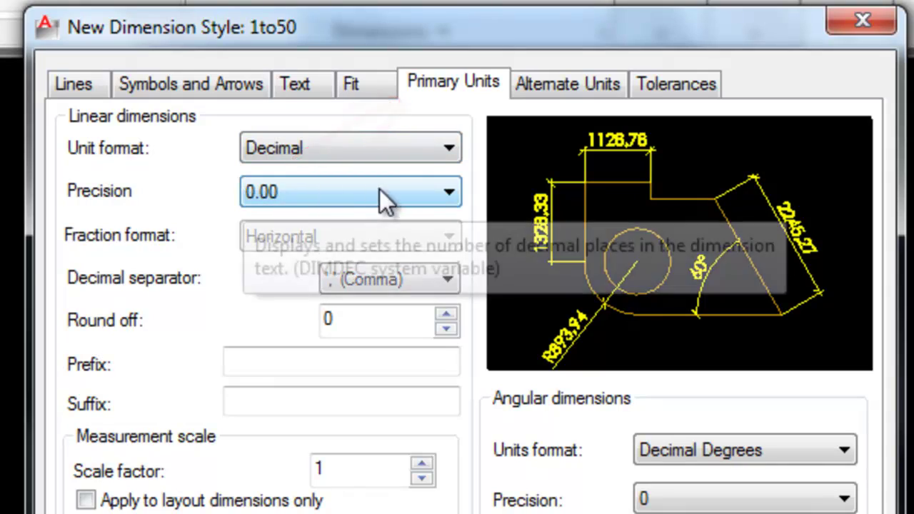
{"action": "left_click", "coordinate": [450, 191]}
{"action": "left_click", "coordinate": [326, 218]}
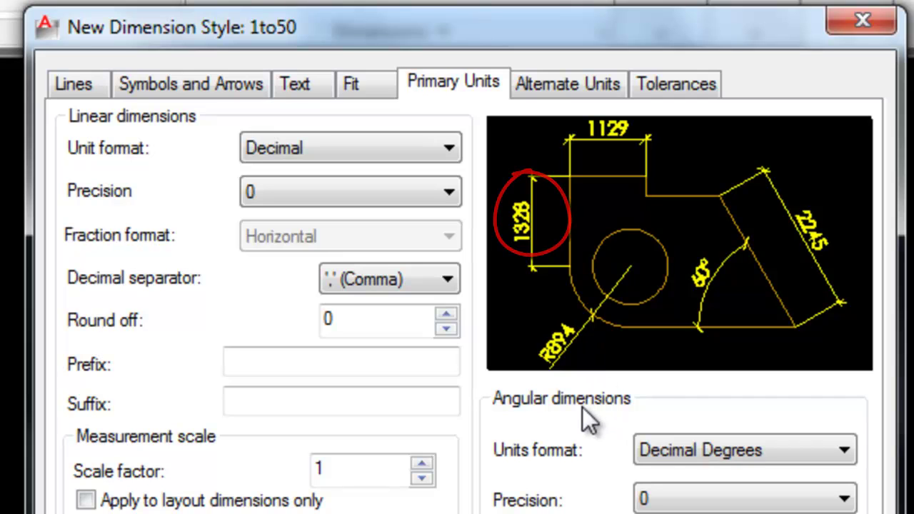
{"action": "left_click", "coordinate": [449, 280]}
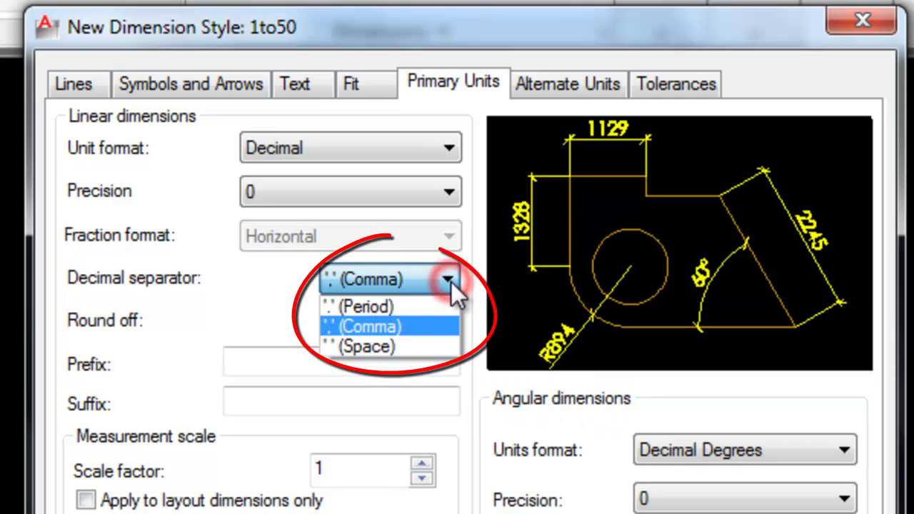
{"action": "left_click", "coordinate": [413, 309]}
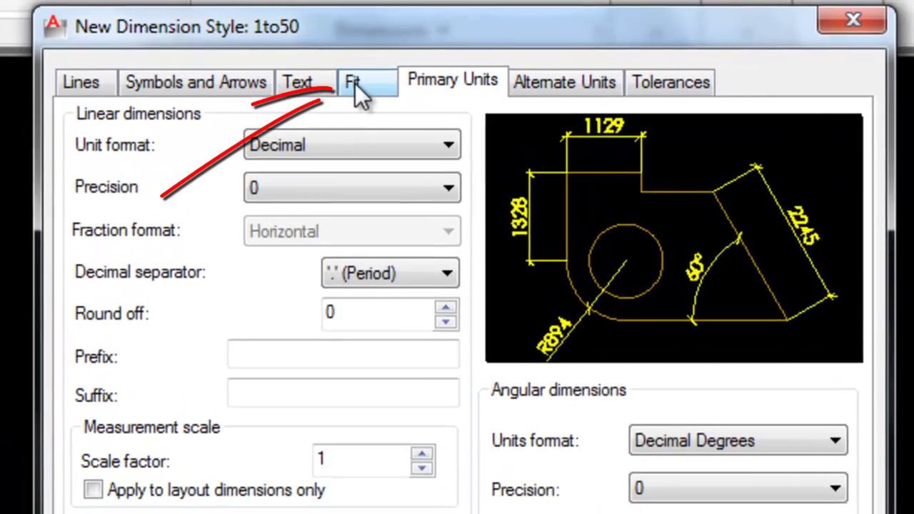
Step: Set the 1to50 fit option to Text and text placement to Over dimension line, with leader
{"action": "left_click", "coordinate": [392, 55]}
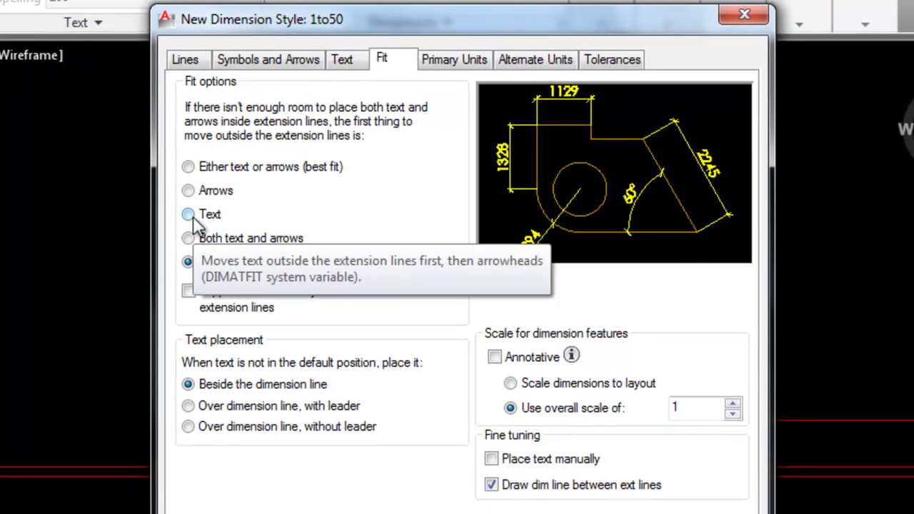
{"action": "left_click", "coordinate": [191, 216]}
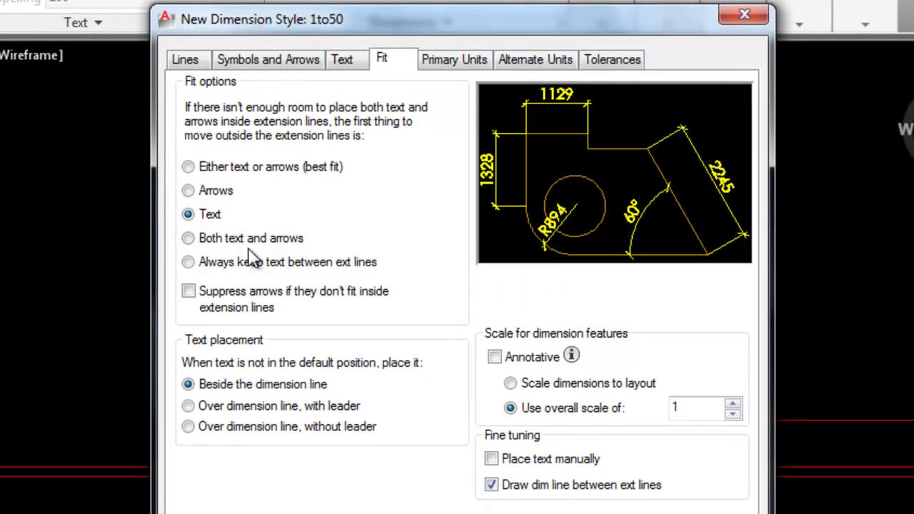
{"action": "left_click", "coordinate": [189, 406]}
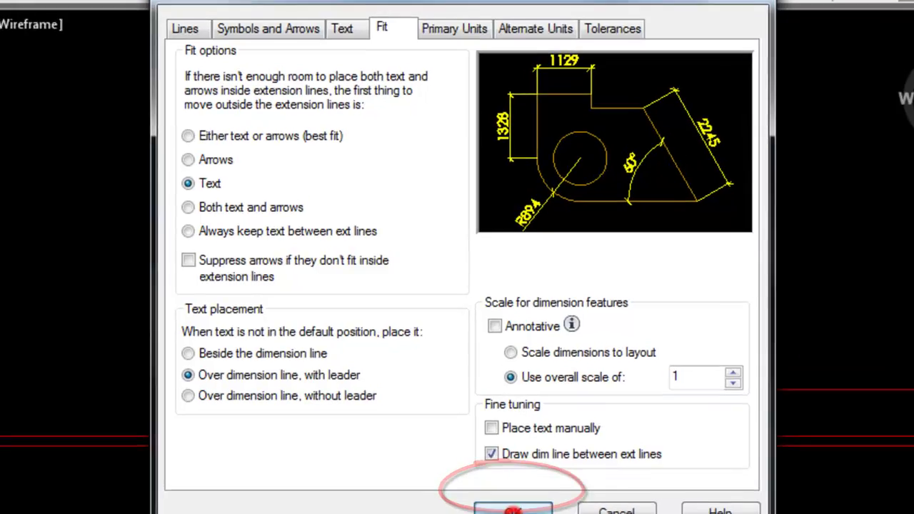
Step: Accept the 1to50 style, set it current in the Dimension Style Manager, and close it
{"action": "left_click", "coordinate": [508, 490]}
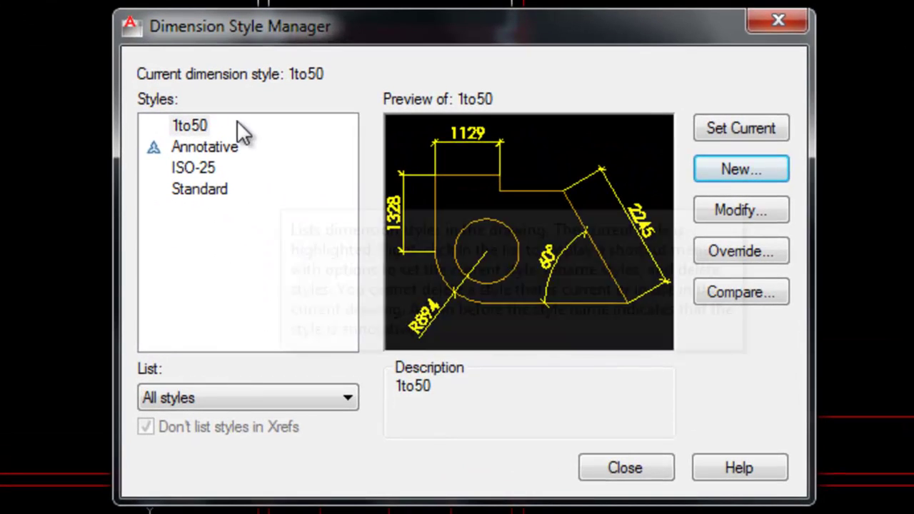
{"action": "left_click", "coordinate": [202, 126]}
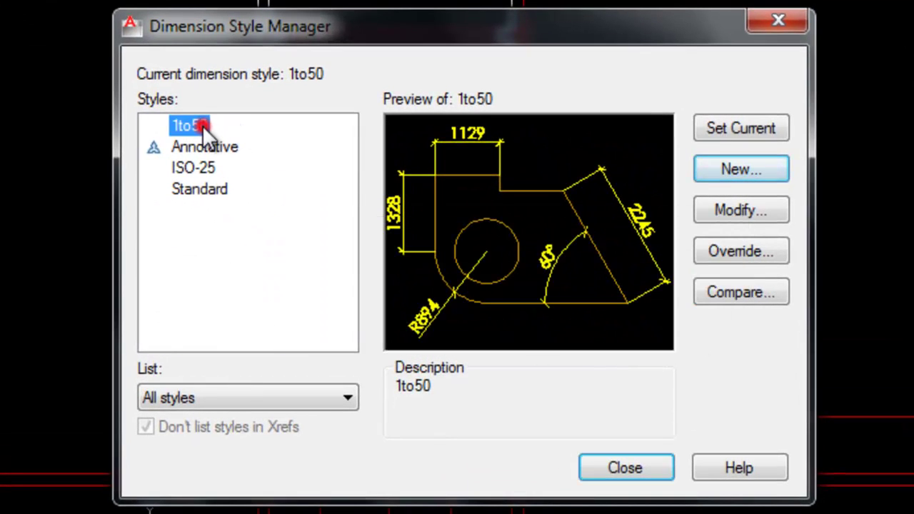
{"action": "left_click", "coordinate": [736, 127]}
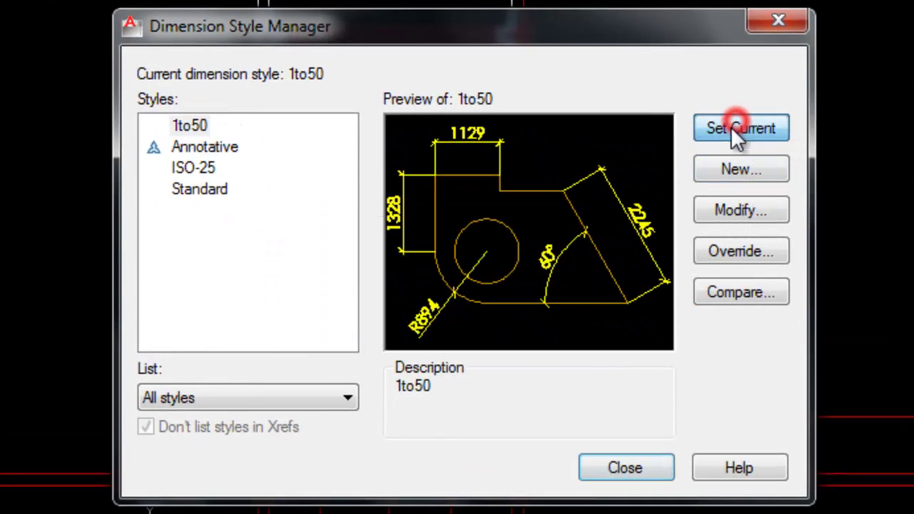
{"action": "left_click", "coordinate": [624, 468]}
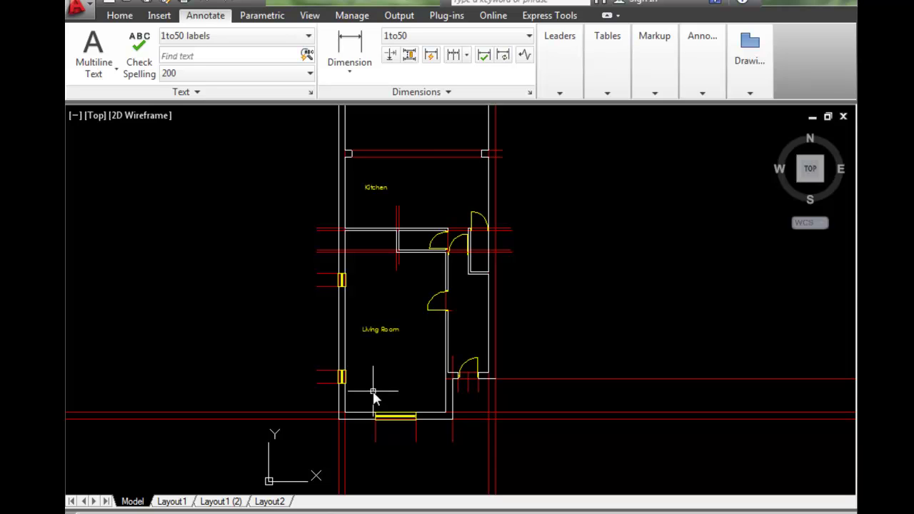
Step: With Osnap on, draw a 1600 linear dimension between the wall corners, left of the Living Room wall
{"action": "scroll", "coordinate": [373, 392], "scroll_direction": "up", "scroll_amount": 4}
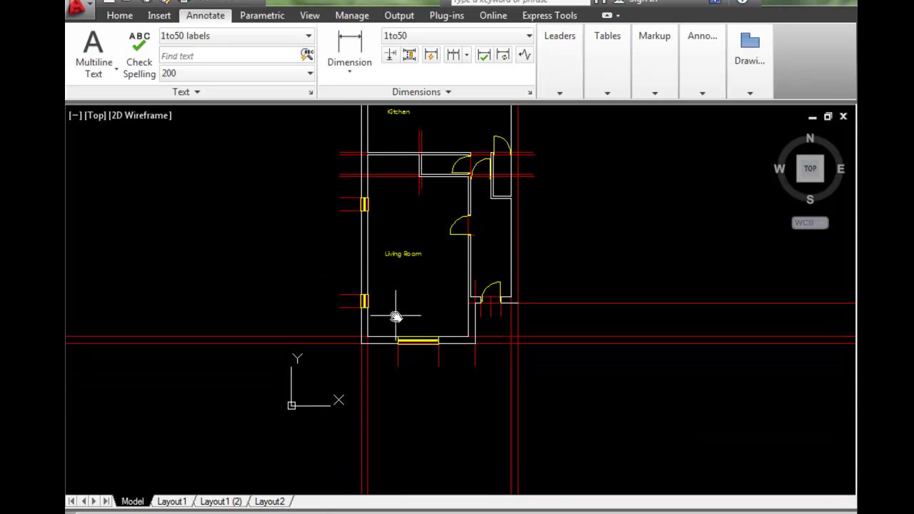
{"action": "scroll", "coordinate": [396, 315], "scroll_direction": "up", "scroll_amount": 2}
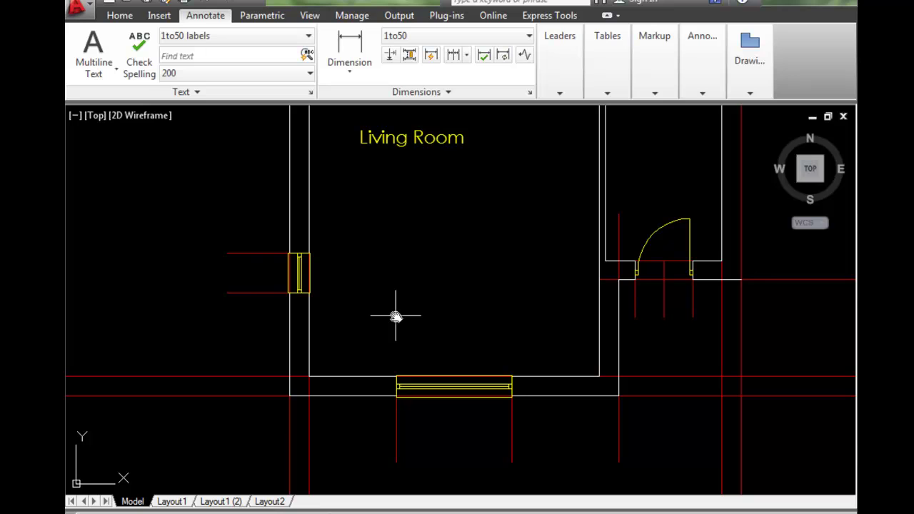
{"action": "middle_click_drag", "start_coordinate": [396, 316], "coordinate": [535, 300]}
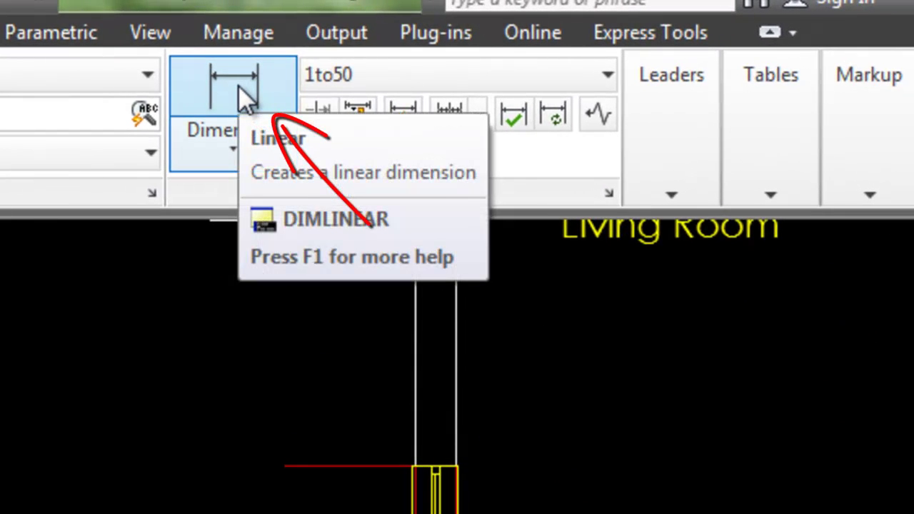
{"action": "left_click", "coordinate": [238, 86]}
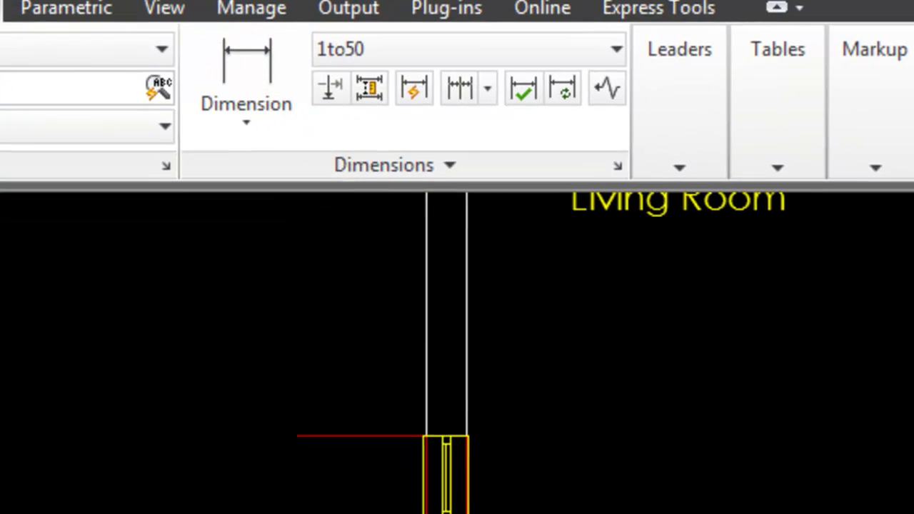
{"action": "left_click", "coordinate": [405, 498]}
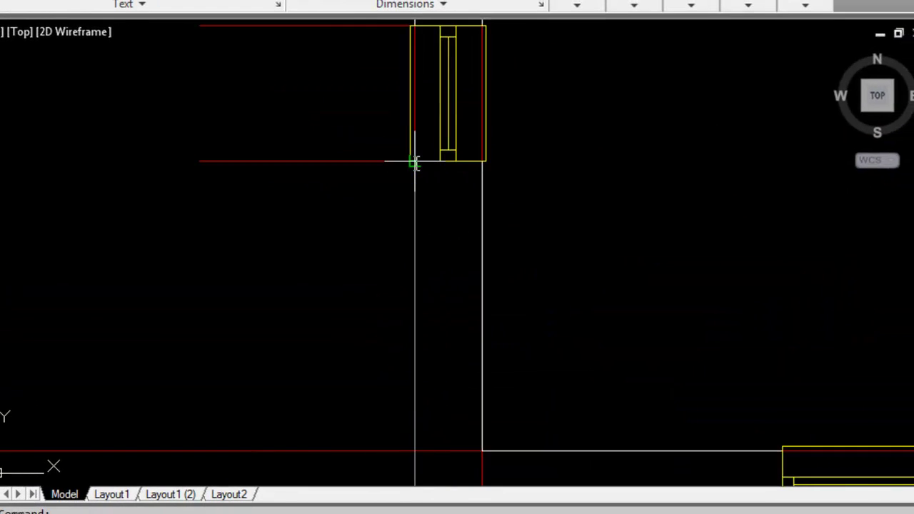
{"action": "left_click", "coordinate": [415, 160]}
{"action": "mouse_move", "coordinate": [286, 298]}
{"action": "middle_mouse_down"}
{"action": "mouse_move", "coordinate": [355, 180]}
{"action": "mouse_move", "coordinate": [357, 216]}
{"action": "mouse_move", "coordinate": [349, 220]}
{"action": "middle_mouse_up"}
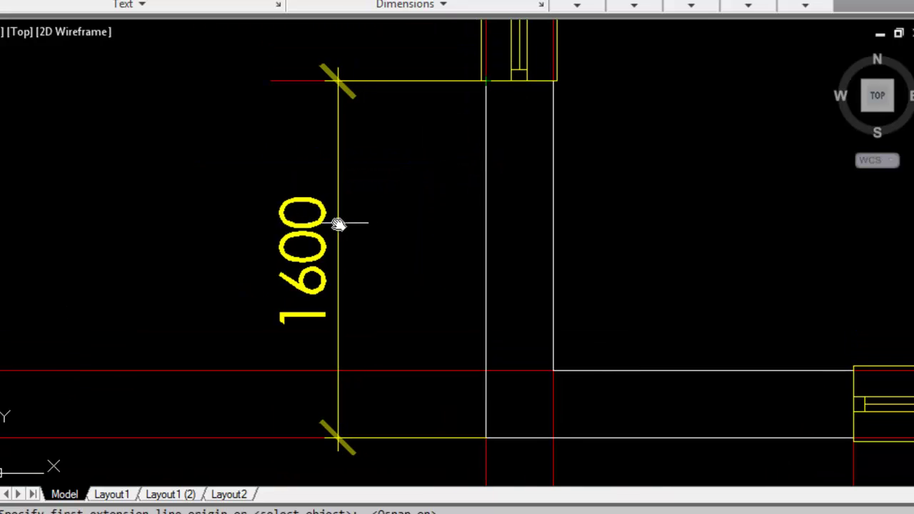
{"action": "left_click", "coordinate": [340, 223]}
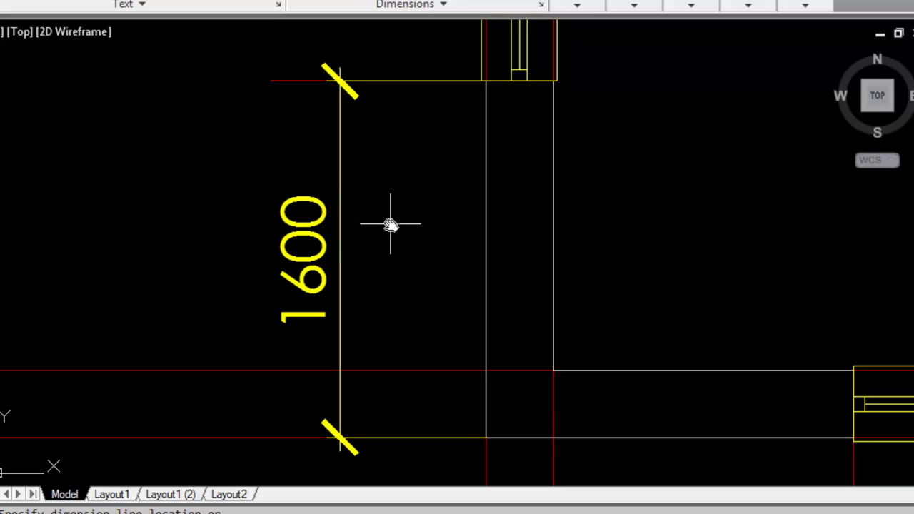
{"action": "scroll", "coordinate": [390, 225], "scroll_direction": "down", "scroll_amount": 4}
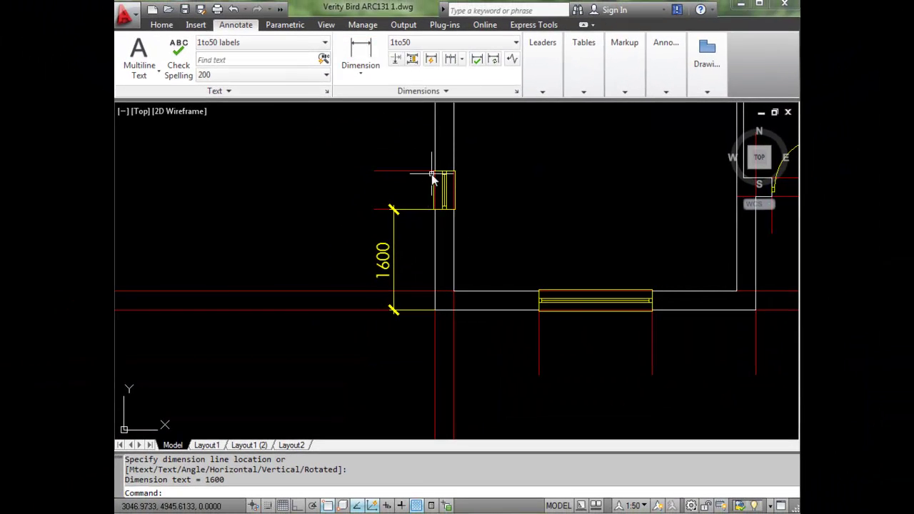
{"action": "middle_click_drag", "start_coordinate": [417, 174], "coordinate": [418, 278]}
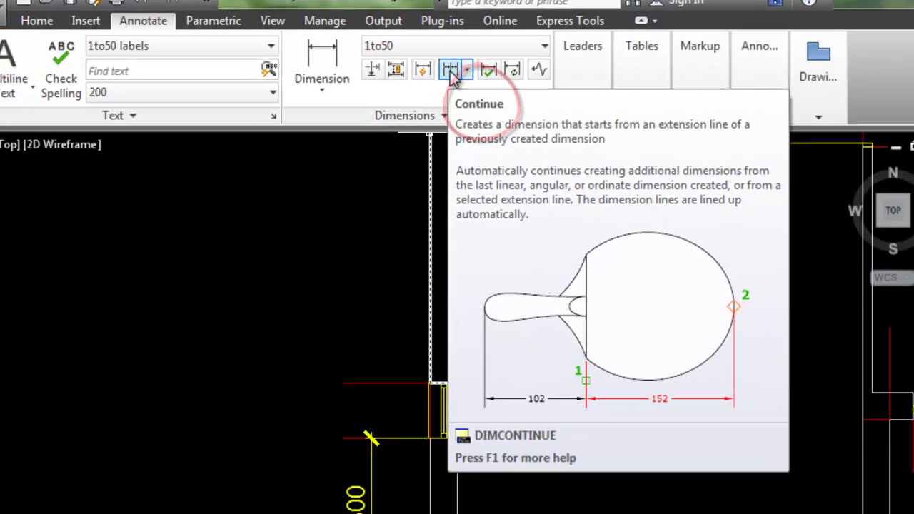
Step: Continue the chain from the 1600 dimension with 610, 3700, 610 and 1920 up the wall
{"action": "left_click", "coordinate": [450, 72]}
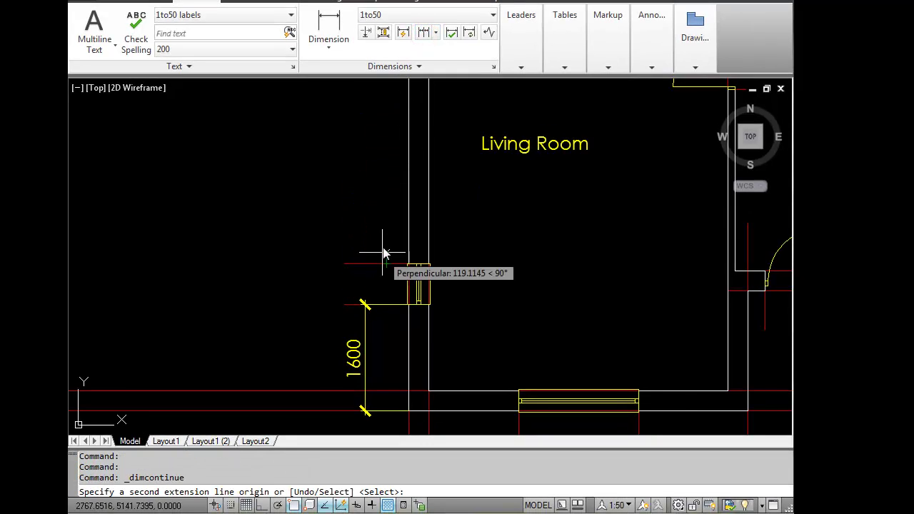
{"action": "scroll", "coordinate": [405, 266], "scroll_direction": "up", "scroll_amount": 5}
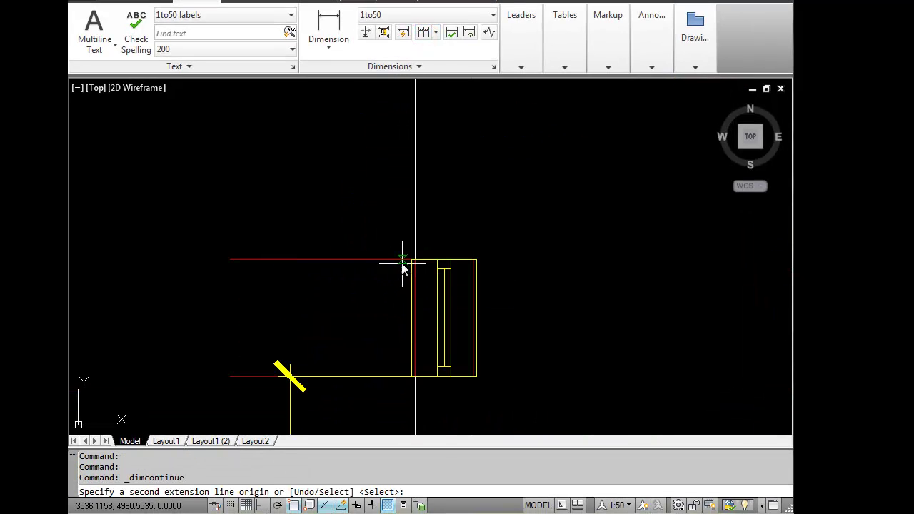
{"action": "left_click", "coordinate": [415, 260]}
{"action": "scroll", "coordinate": [408, 206], "scroll_direction": "down", "scroll_amount": 3}
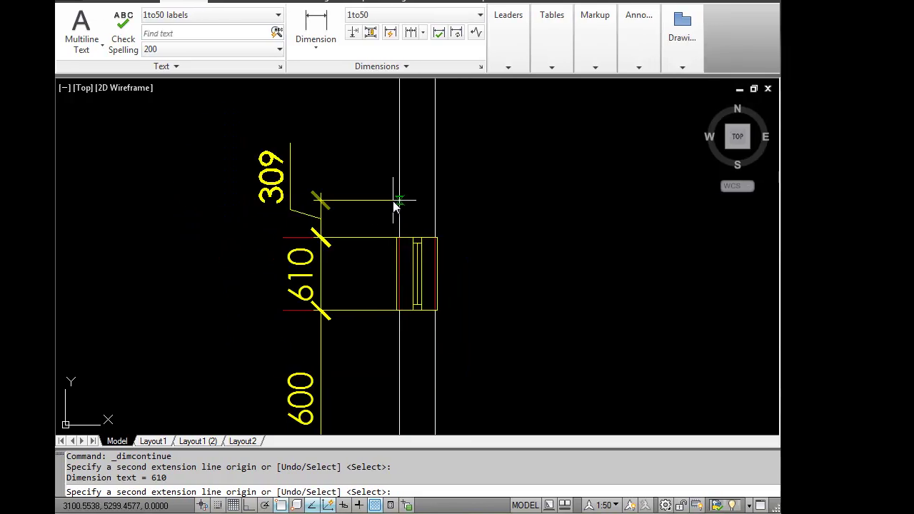
{"action": "scroll", "coordinate": [395, 206], "scroll_direction": "down", "scroll_amount": 3}
{"action": "scroll", "coordinate": [405, 221], "scroll_direction": "up", "scroll_amount": 3}
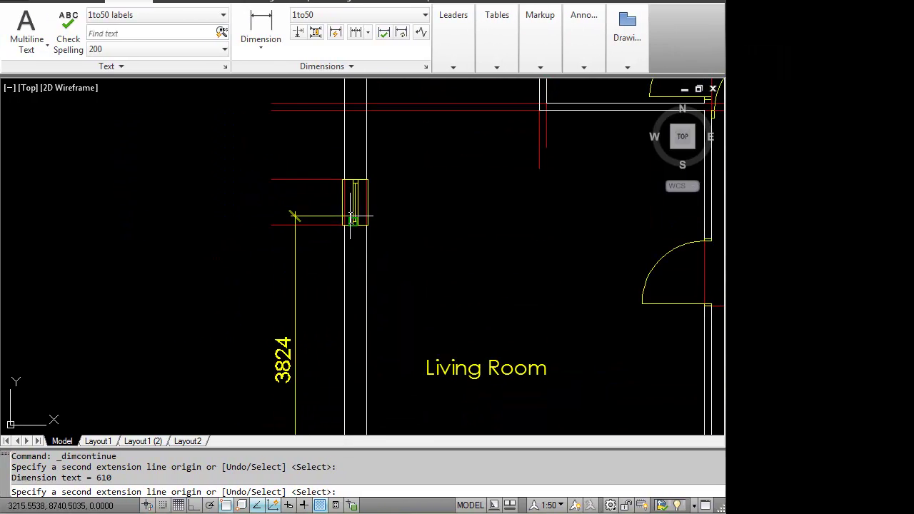
{"action": "left_click", "coordinate": [344, 226]}
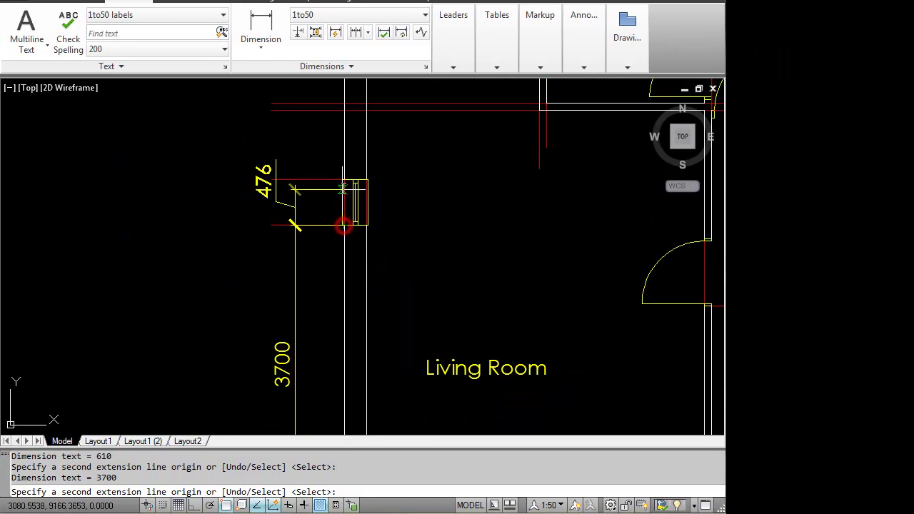
{"action": "left_click", "coordinate": [350, 179]}
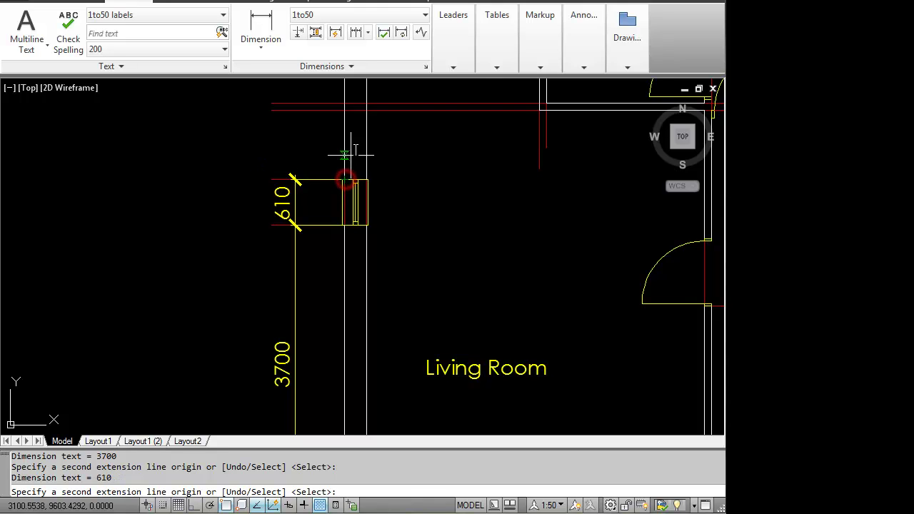
{"action": "middle_click_drag", "start_coordinate": [363, 113], "coordinate": [355, 348]}
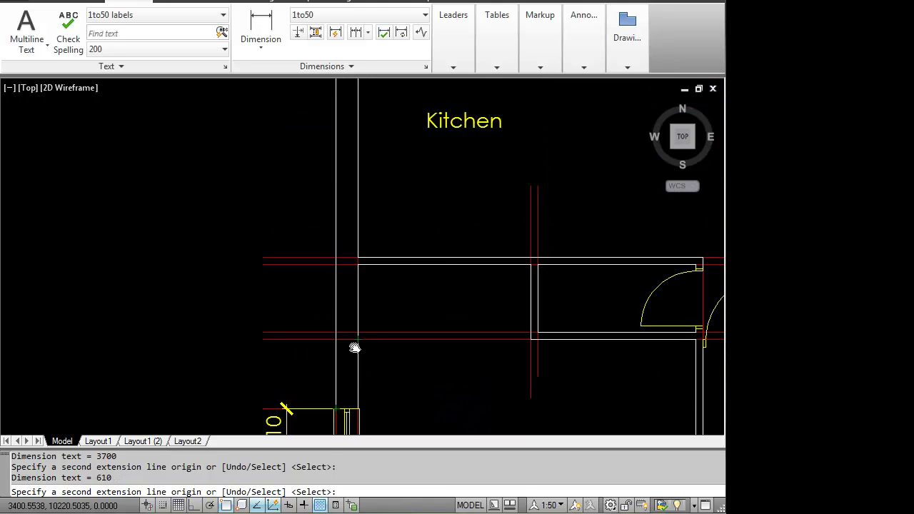
{"action": "left_click", "coordinate": [339, 260]}
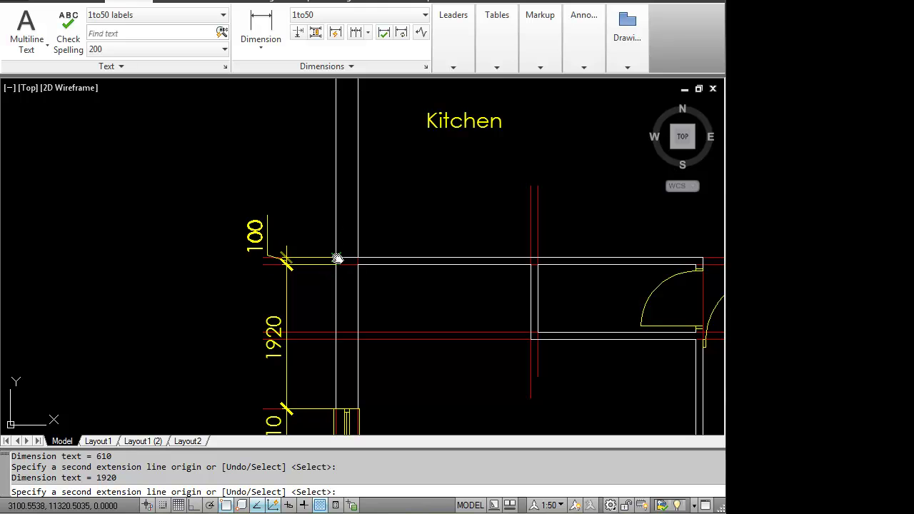
Step: Extend the chain with 100, 3160, 300 and 5000 up to the Dining Area, then finish
{"action": "left_click", "coordinate": [337, 259]}
{"action": "middle_click_drag", "start_coordinate": [337, 236], "coordinate": [350, 283]}
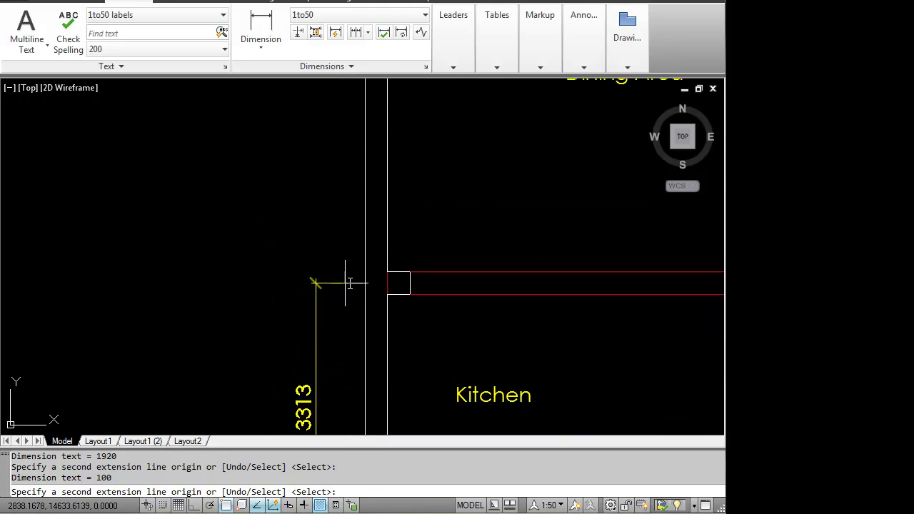
{"action": "left_click", "coordinate": [387, 294]}
{"action": "left_click", "coordinate": [387, 273]}
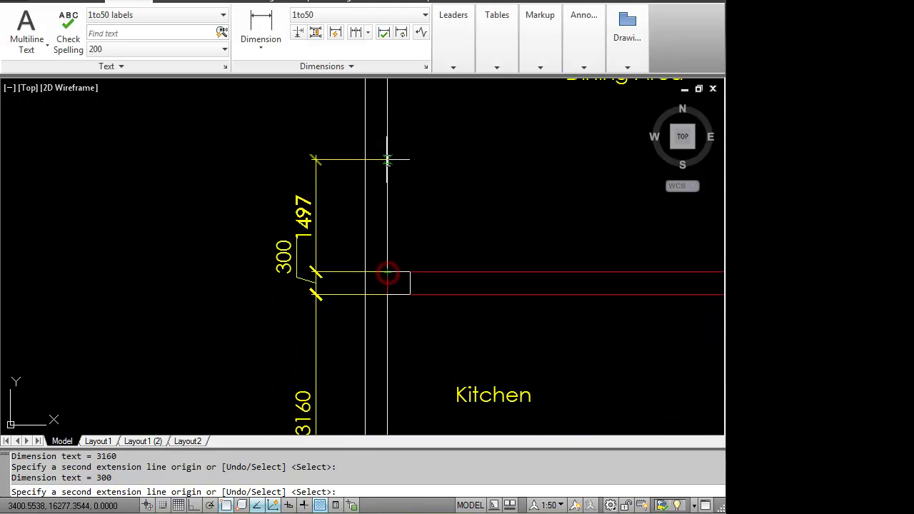
{"action": "middle_click_drag", "start_coordinate": [388, 160], "coordinate": [402, 418]}
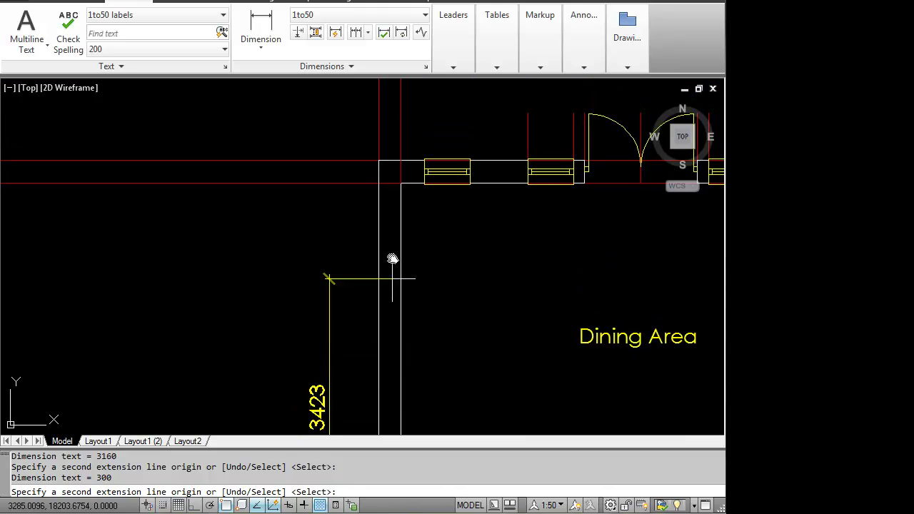
{"action": "left_click", "coordinate": [376, 160]}
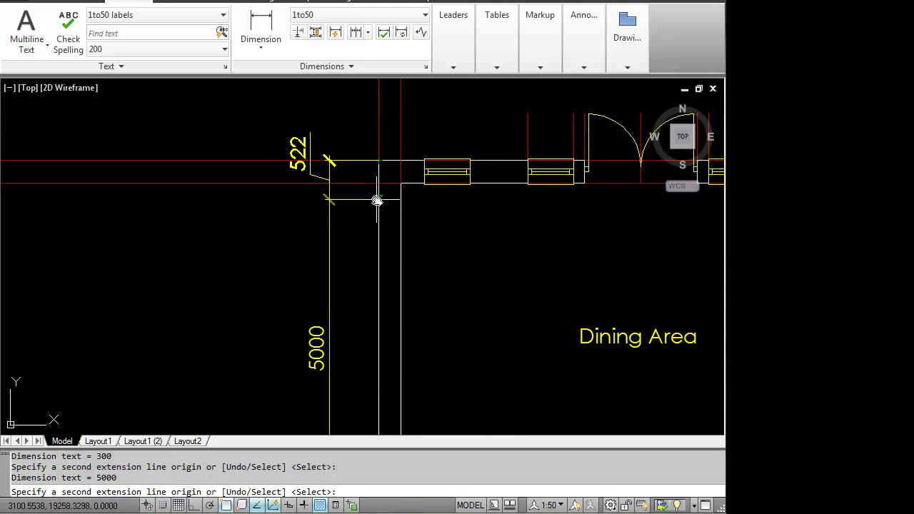
{"action": "key", "text": "Return"}
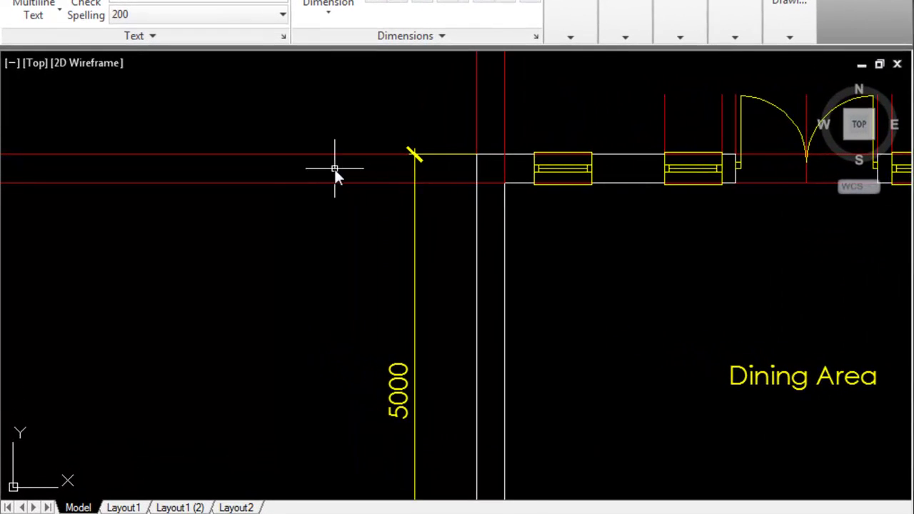
{"action": "scroll", "coordinate": [523, 337], "scroll_direction": "down", "scroll_amount": 2}
{"action": "scroll", "coordinate": [521, 337], "scroll_direction": "down", "scroll_amount": 2}
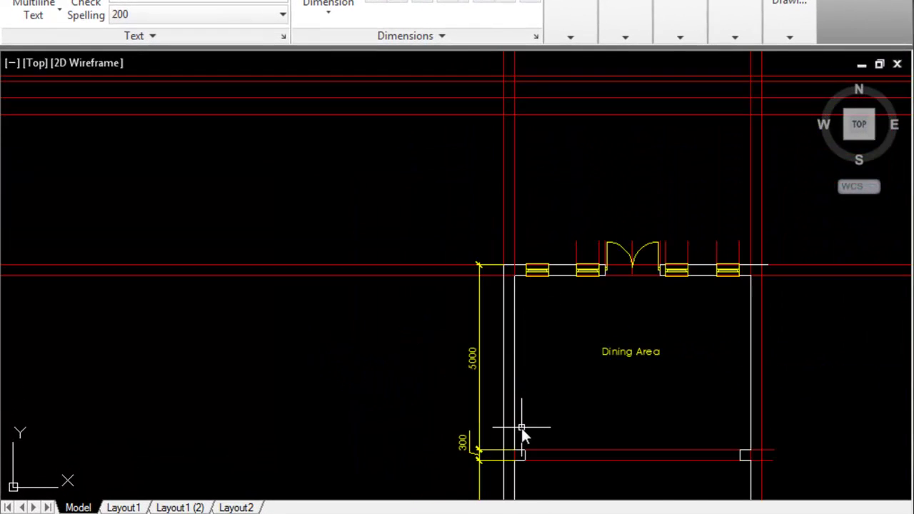
{"action": "middle_click_drag", "start_coordinate": [522, 428], "coordinate": [465, 229]}
{"action": "scroll", "coordinate": [465, 276], "scroll_direction": "down", "scroll_amount": 2}
{"action": "mouse_move", "coordinate": [412, 361]}
{"action": "middle_mouse_down"}
{"action": "mouse_move", "coordinate": [399, 299]}
{"action": "mouse_move", "coordinate": [361, 265]}
{"action": "mouse_move", "coordinate": [350, 292]}
{"action": "middle_mouse_up"}
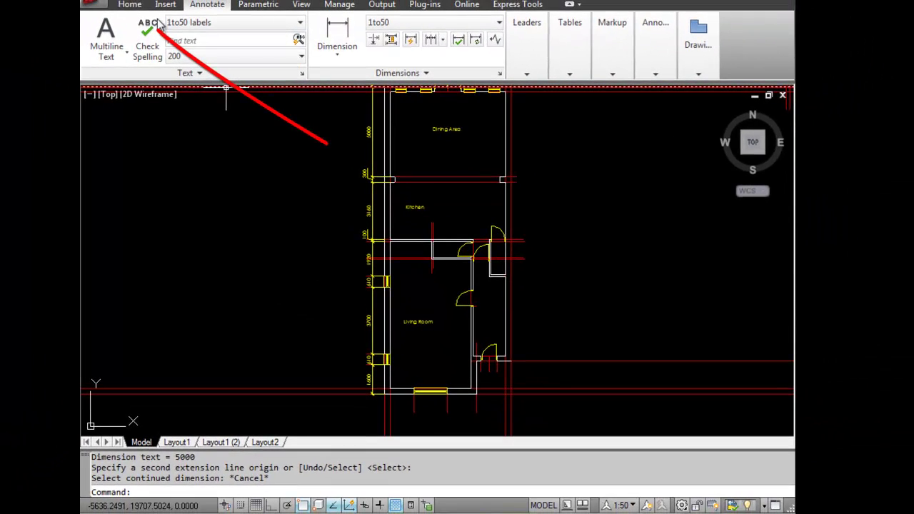
Step: Select all the left-wall chain dimensions and assign them to the Text 1to50 layer
{"action": "left_click", "coordinate": [130, 4]}
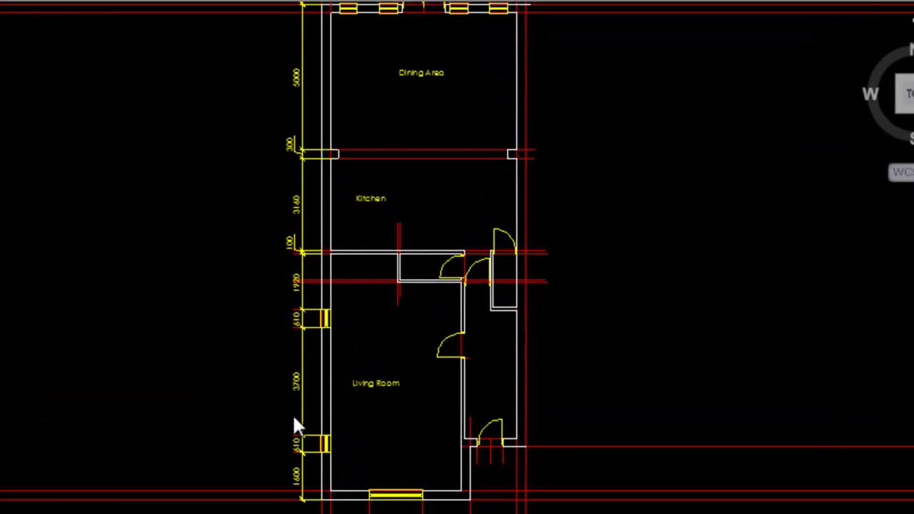
{"action": "left_click", "coordinate": [296, 478]}
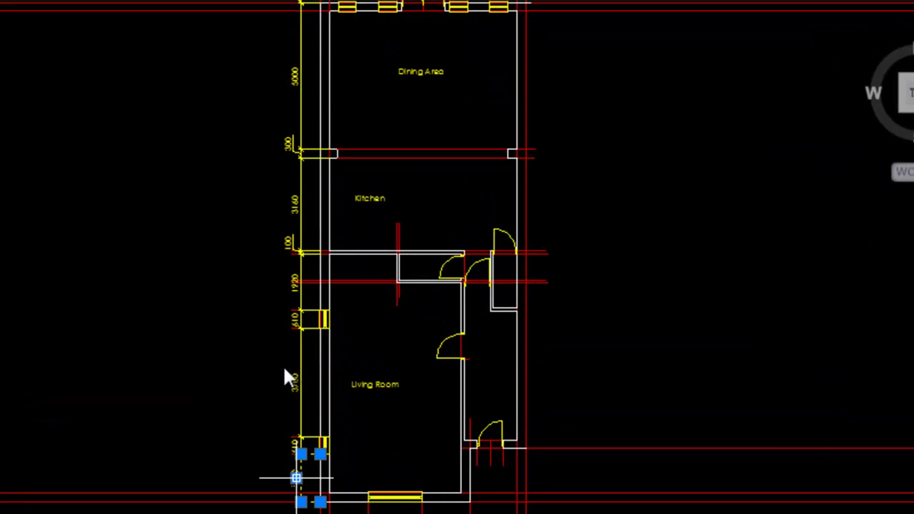
{"action": "left_click", "coordinate": [294, 391]}
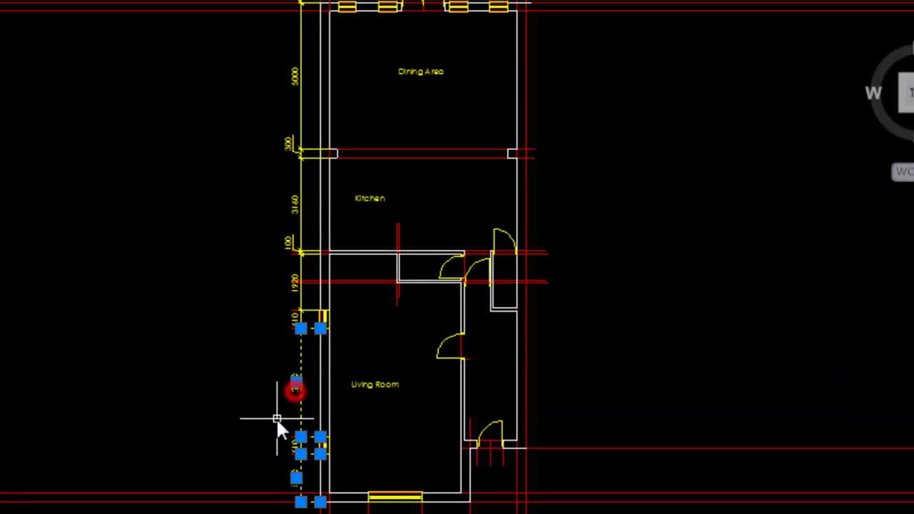
{"action": "left_click", "coordinate": [298, 282]}
{"action": "left_click", "coordinate": [297, 202]}
{"action": "left_click", "coordinate": [295, 78]}
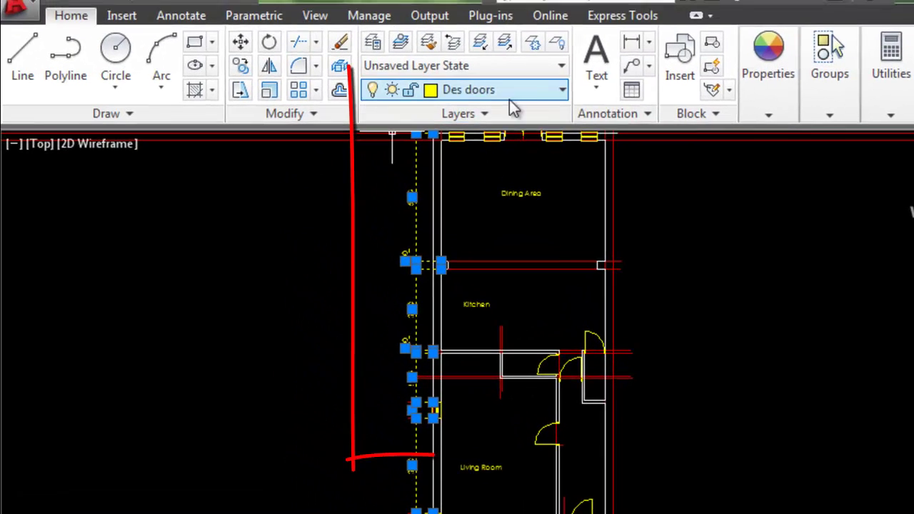
{"action": "left_click", "coordinate": [563, 90]}
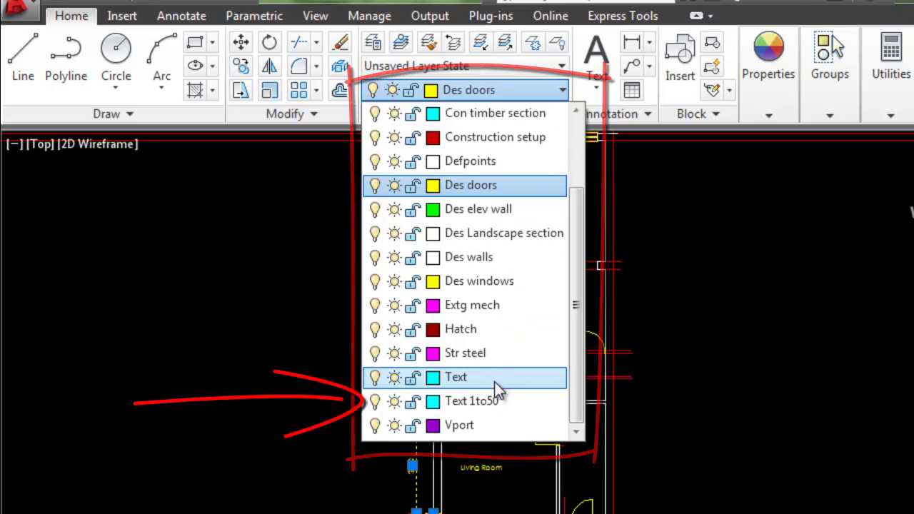
{"action": "left_click", "coordinate": [462, 404]}
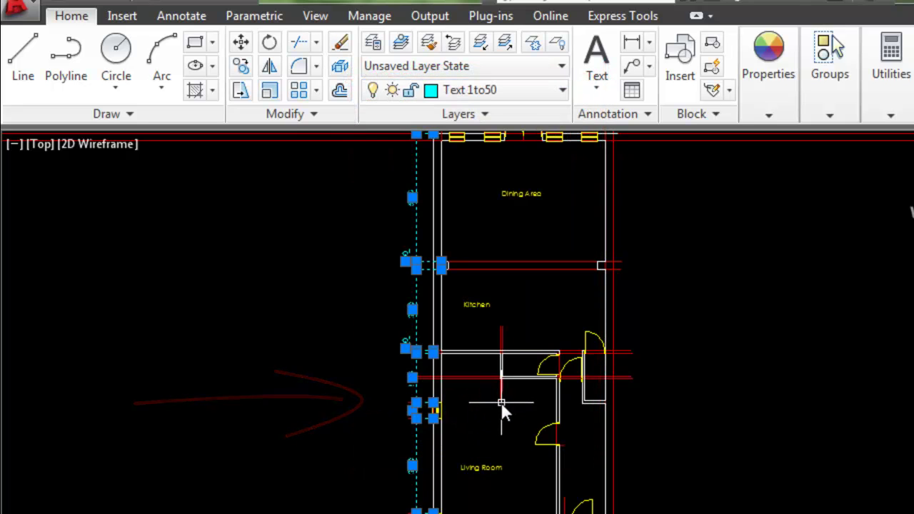
{"action": "key", "text": "Escape"}
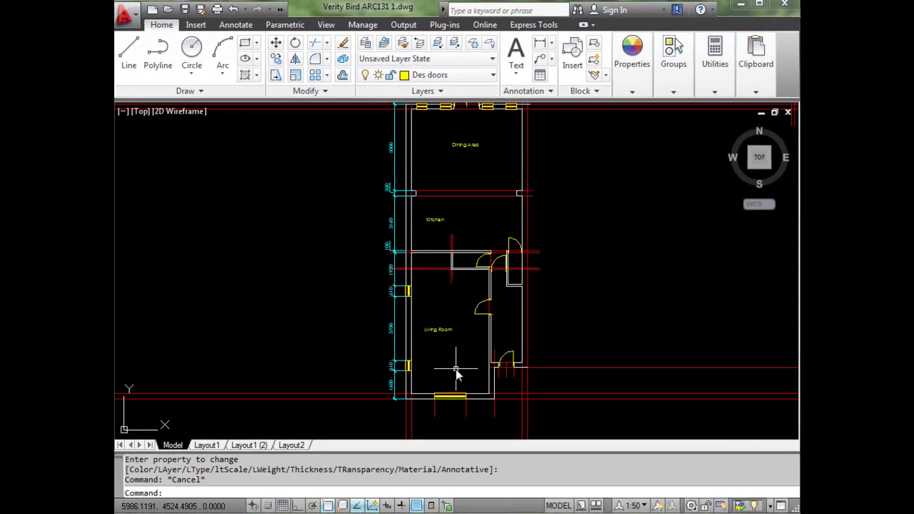
Step: Select the room label texts and open the Layers dropdown
{"action": "left_click", "coordinate": [446, 333]}
{"action": "left_click", "coordinate": [493, 75]}
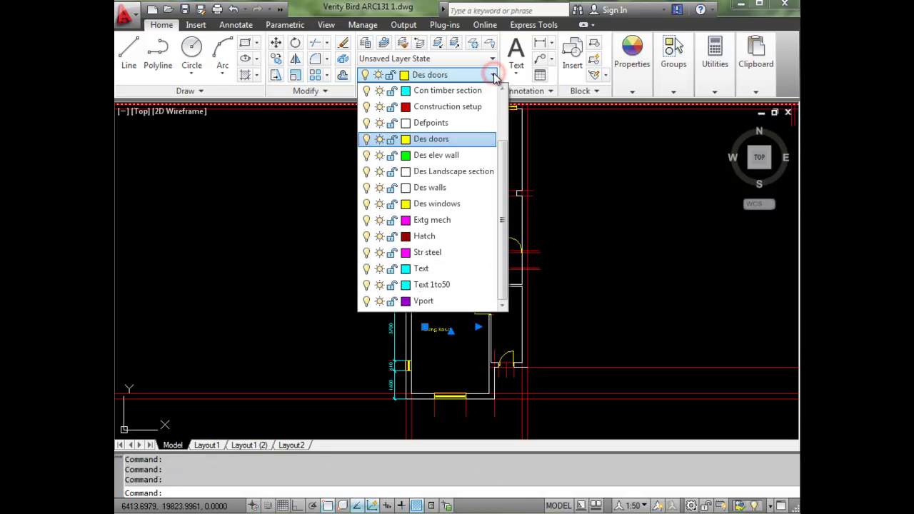